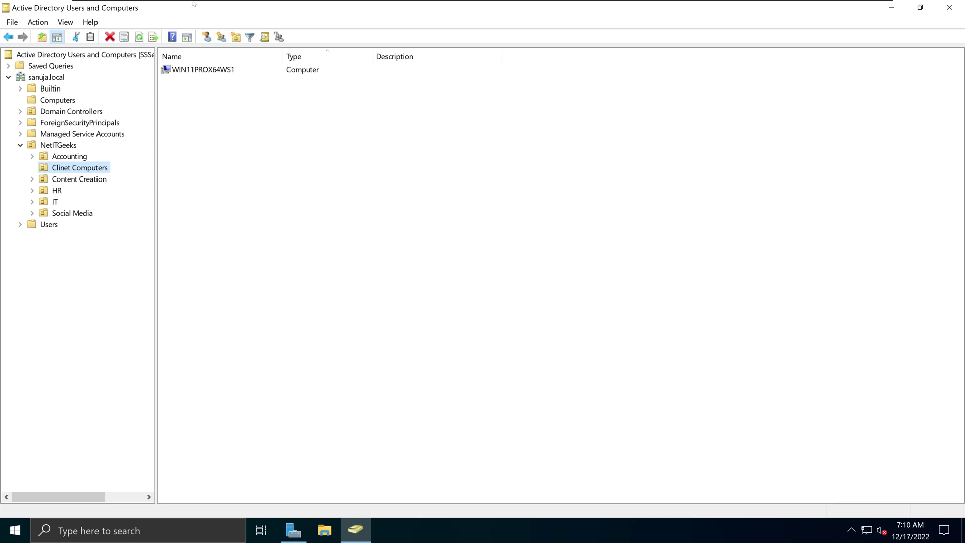
- Leave the Clinet Computers OU in Active Directory Users and Computers for the Server Manager dashboard
mouse_move(193, 2)
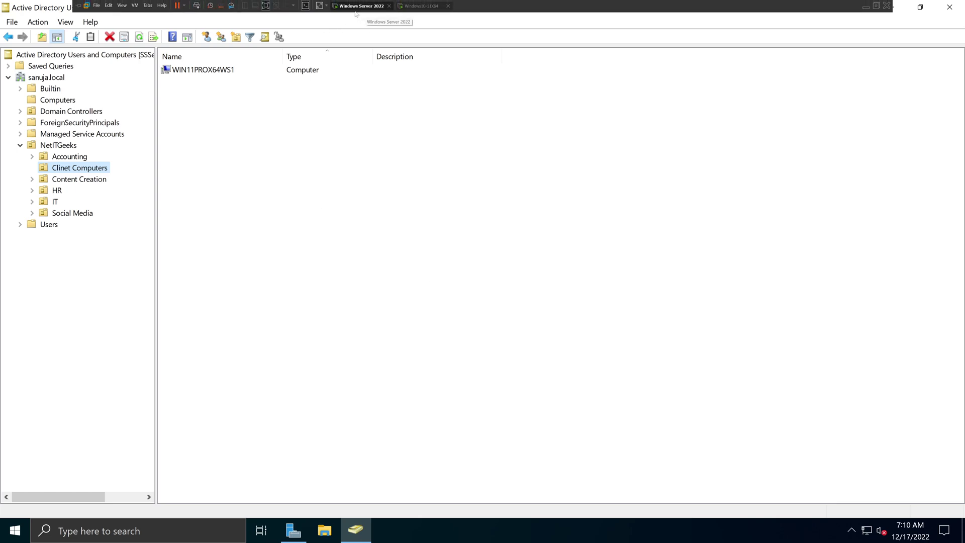
click(258, 204)
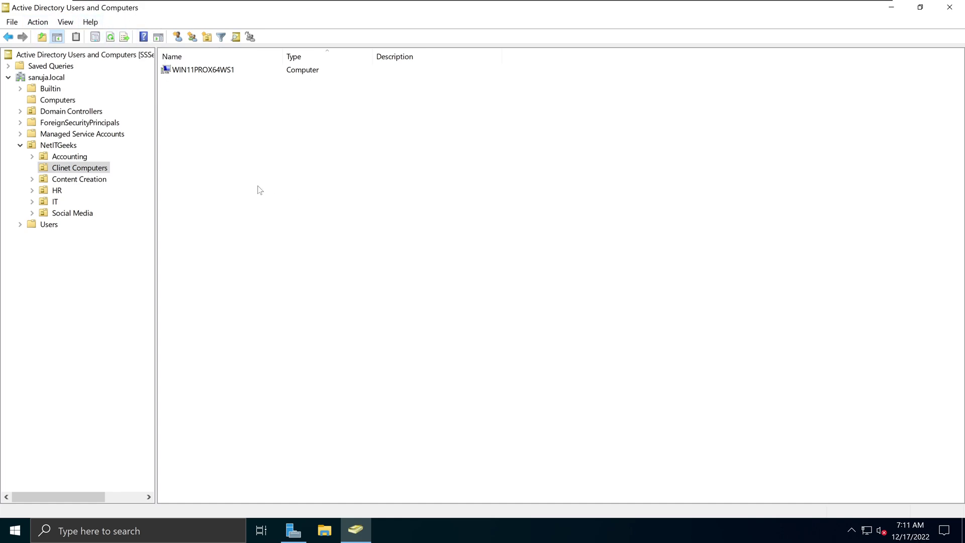
click(292, 531)
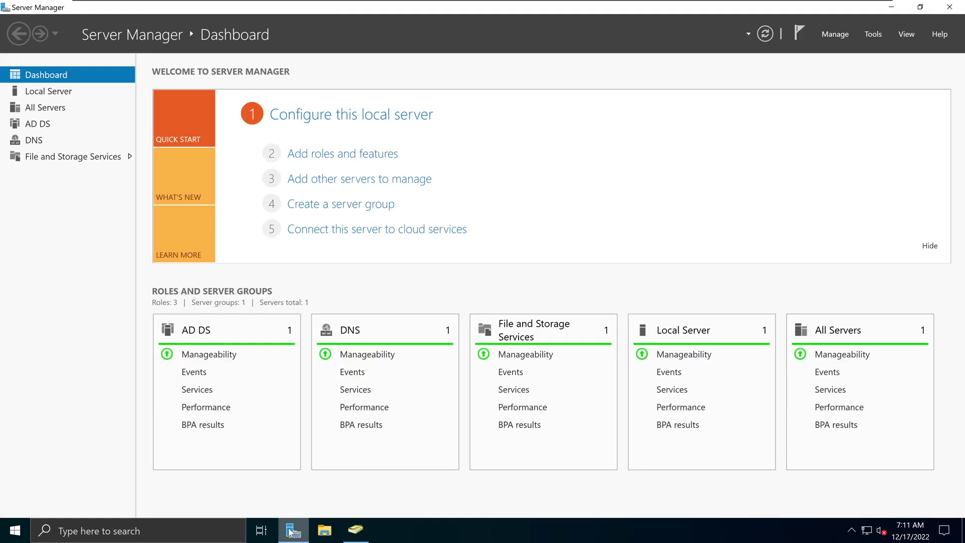
- Launch Active Directory Users and Computers from Server Manager's Tools menu and bring it forward
click(880, 36)
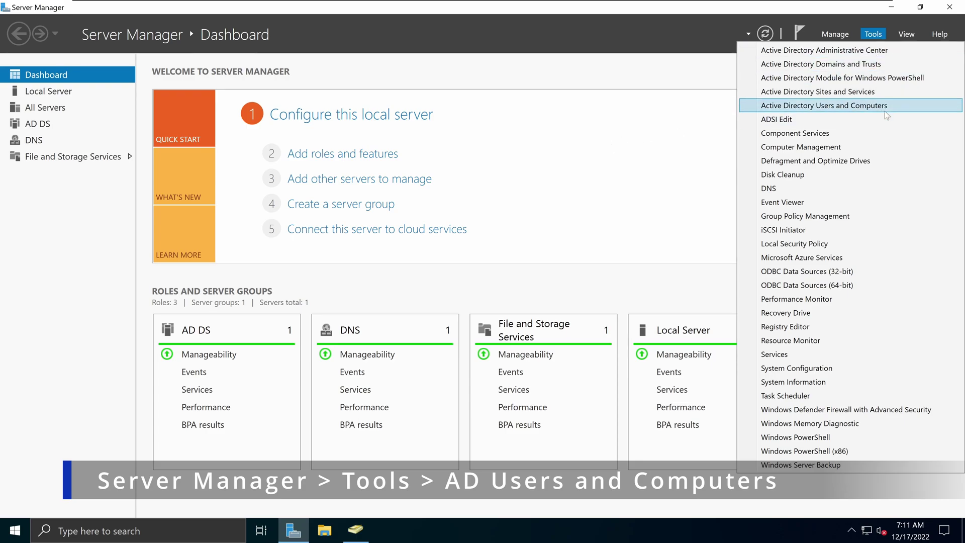
click(857, 106)
click(354, 532)
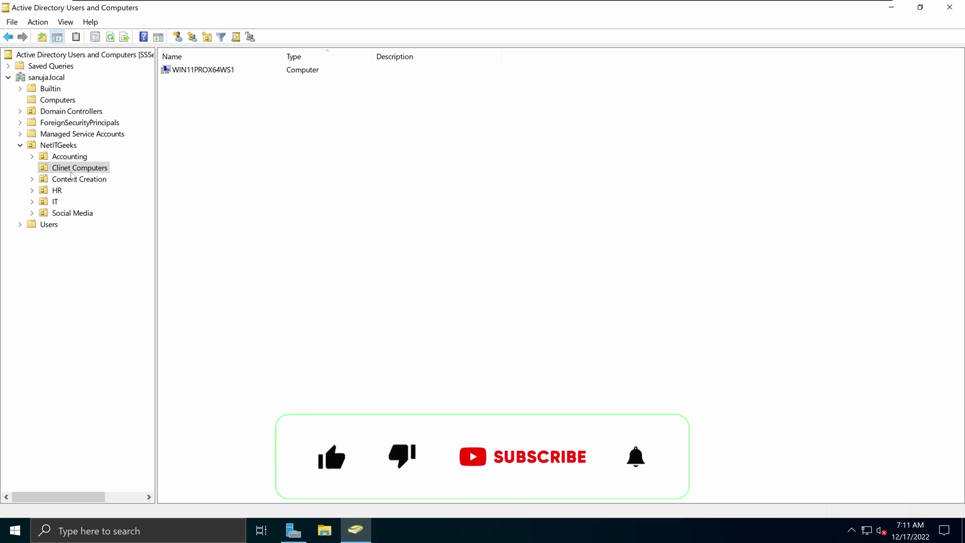
click(210, 72)
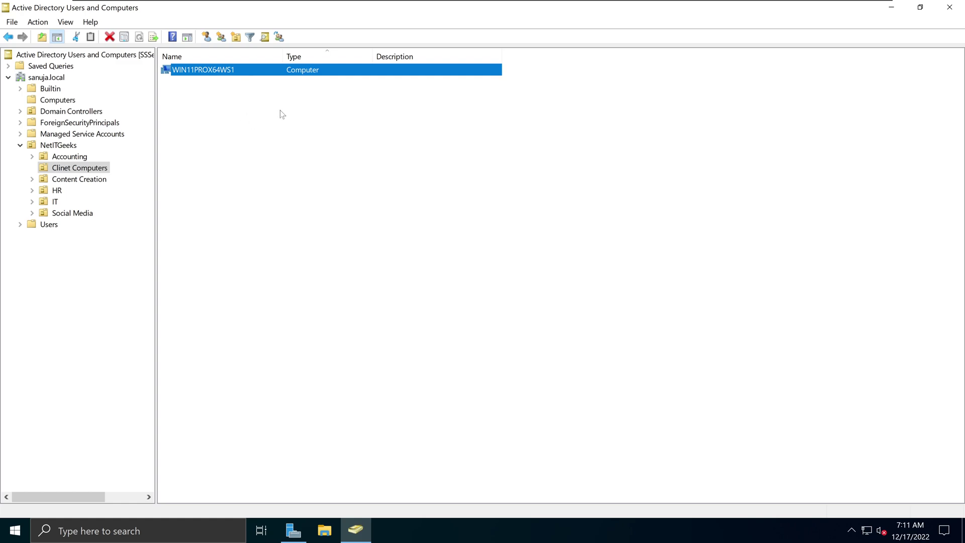
click(232, 119)
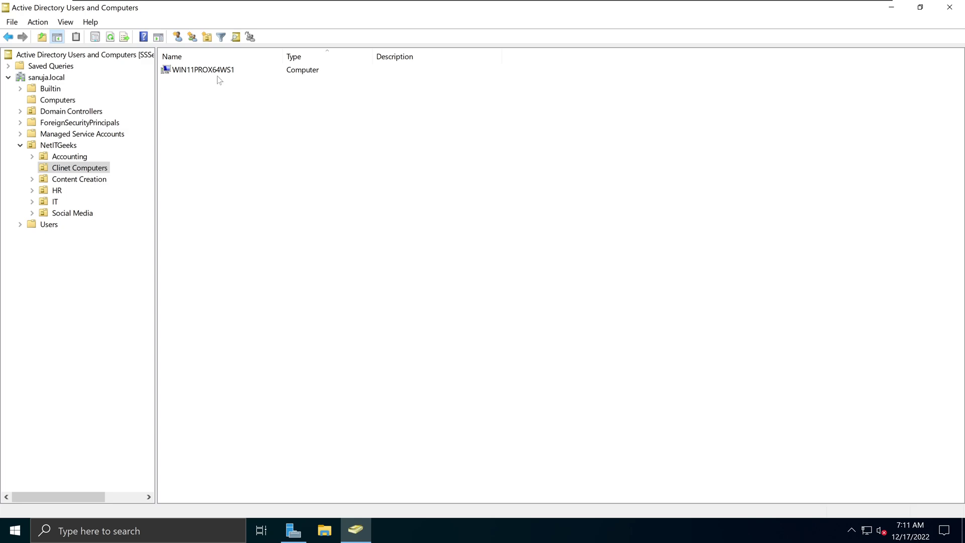
click(229, 70)
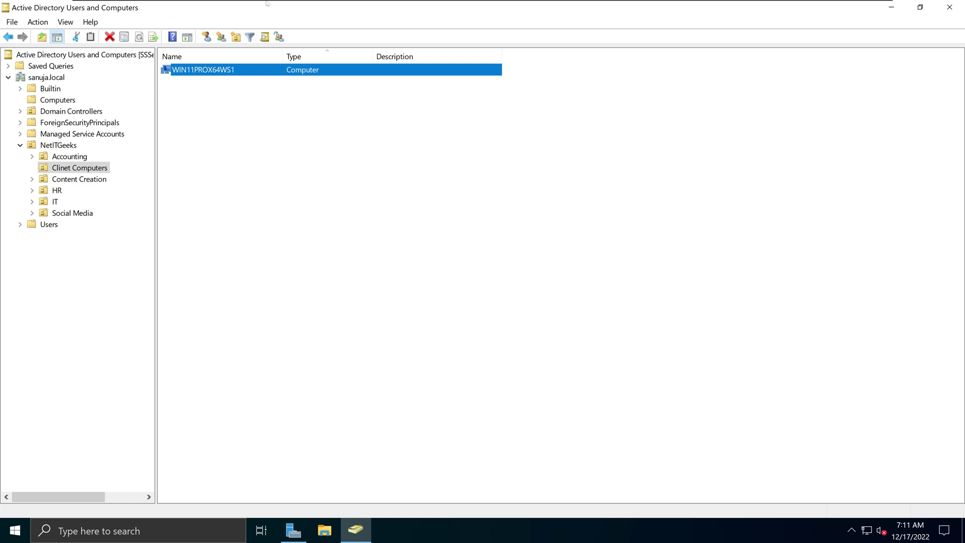
mouse_move(267, 2)
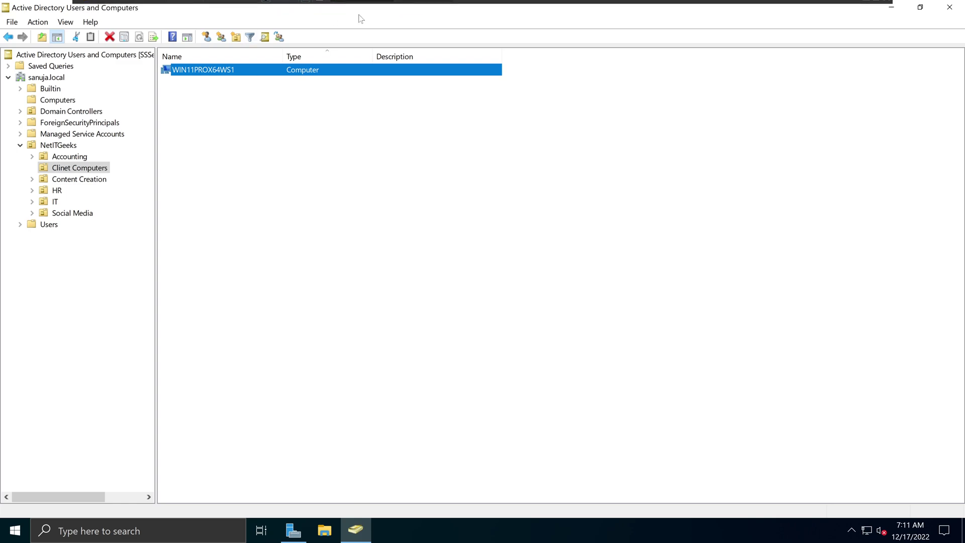
mouse_move(366, 3)
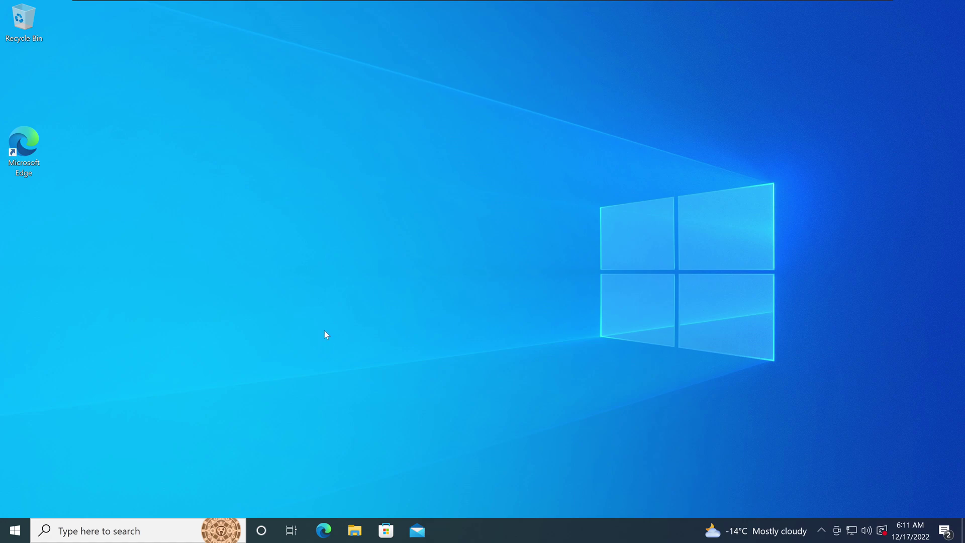
- Open Command Prompt and ping sanuja.local, getting 4 replies from 192.168.1.3 with 0% loss
mouse_move(371, 3)
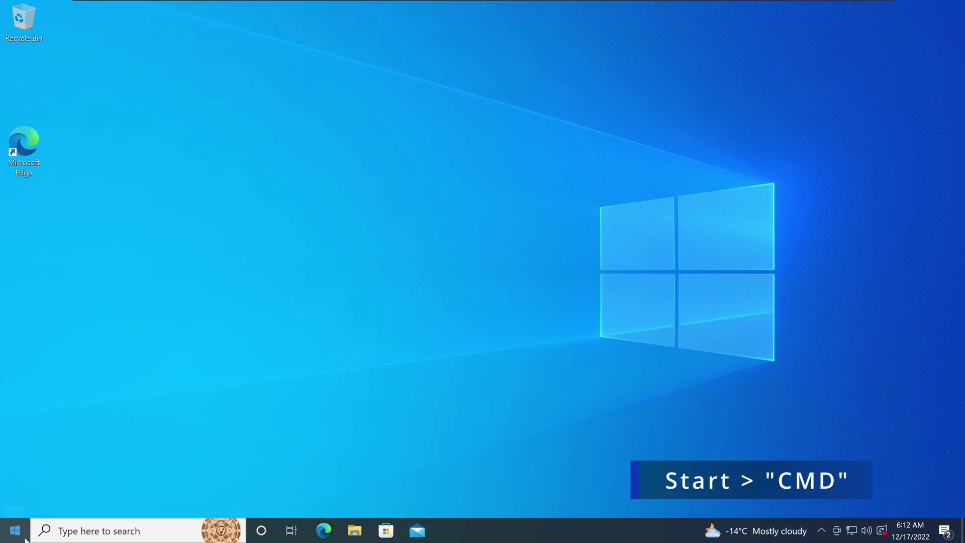
key(super)
text(cmd)
key(Return)
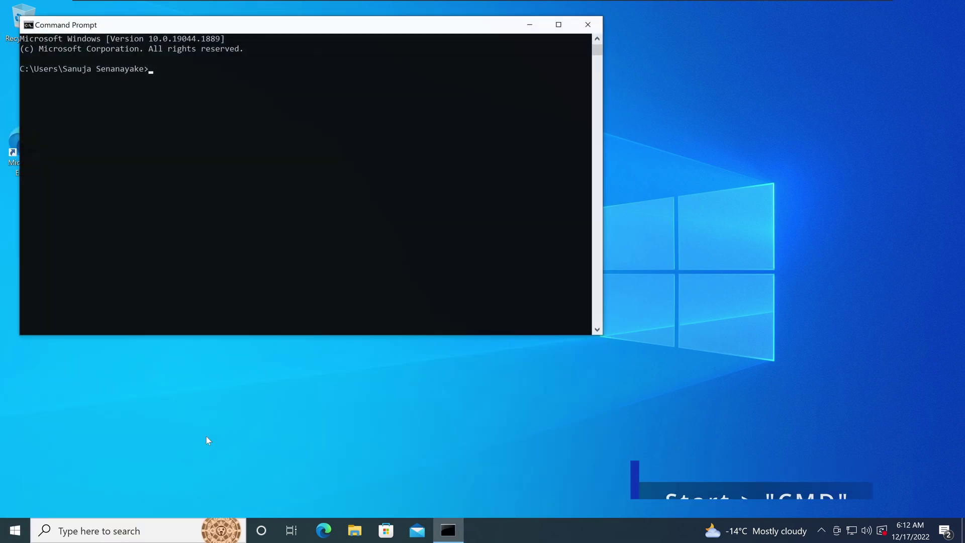
scroll(295, 288, up, 2)
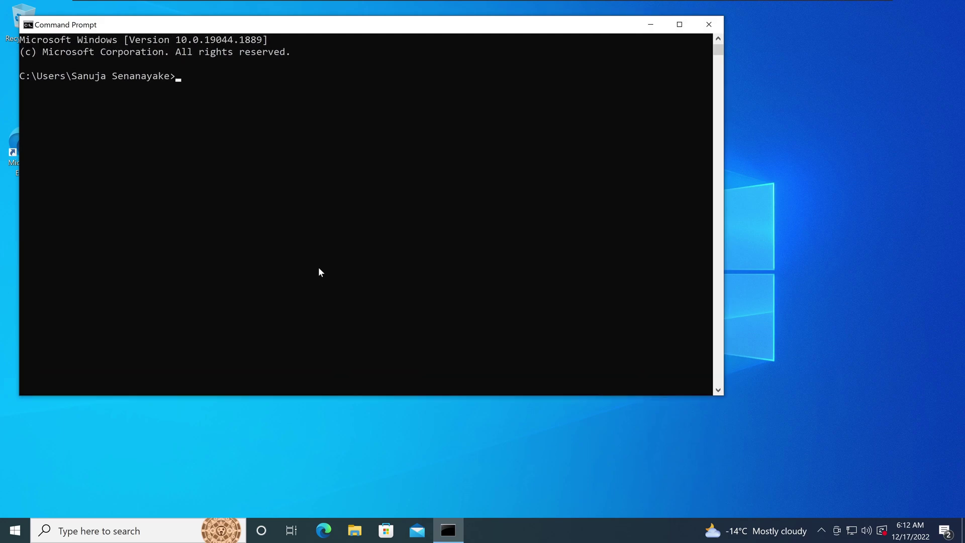
drag(485, 25, 503, 62)
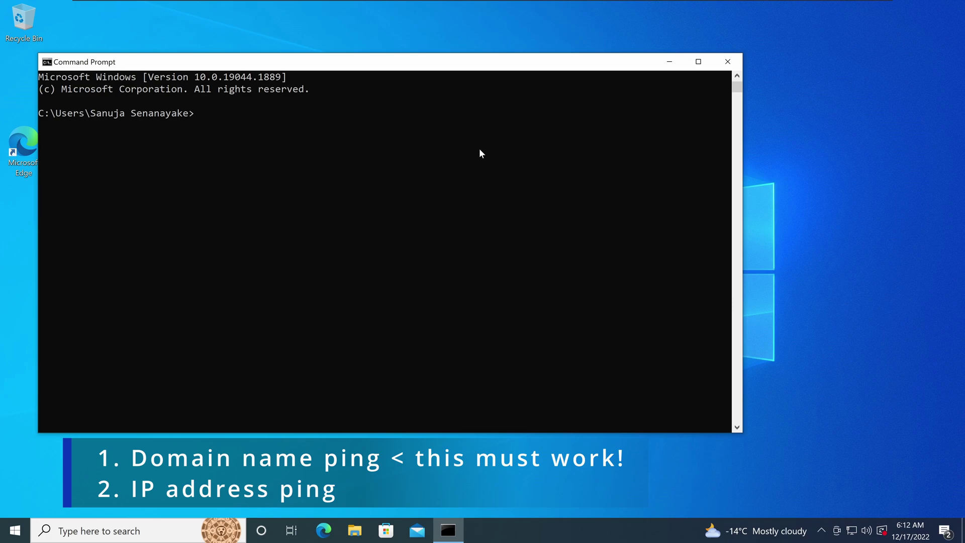
text(ing sanuja.local)
key(Return)
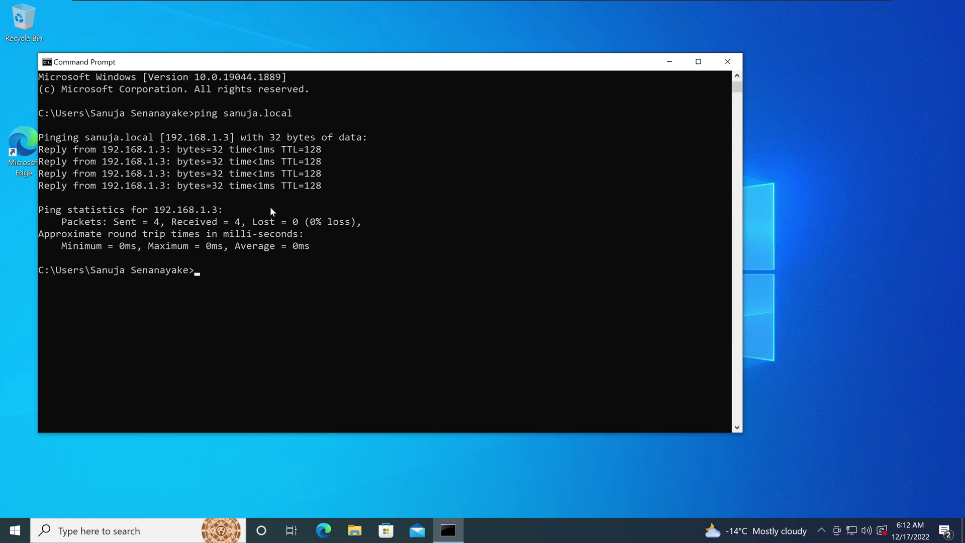
click(360, 6)
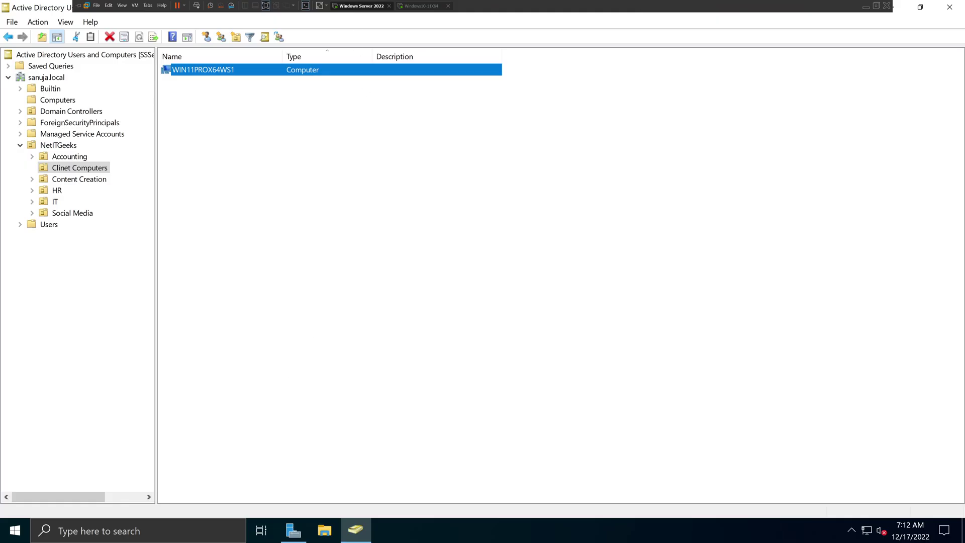
click(293, 530)
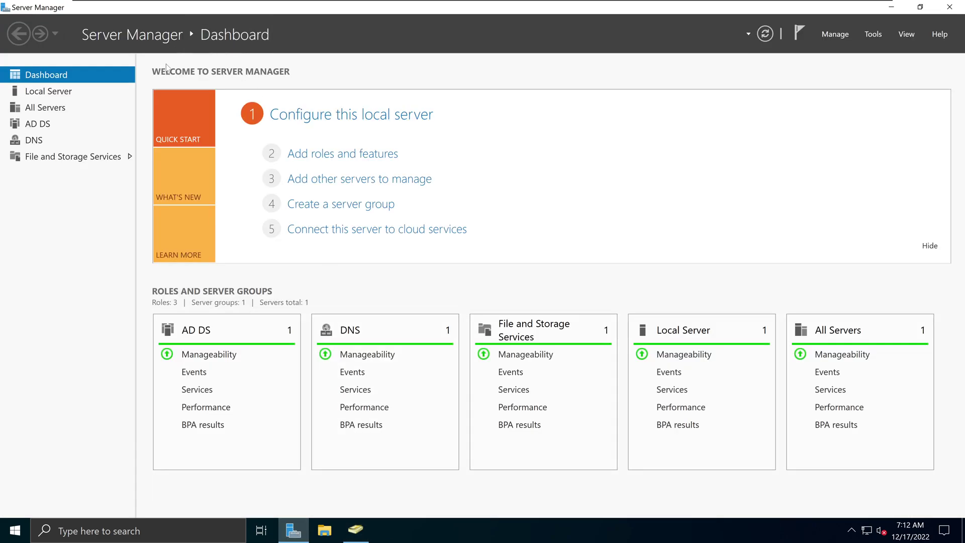
click(48, 91)
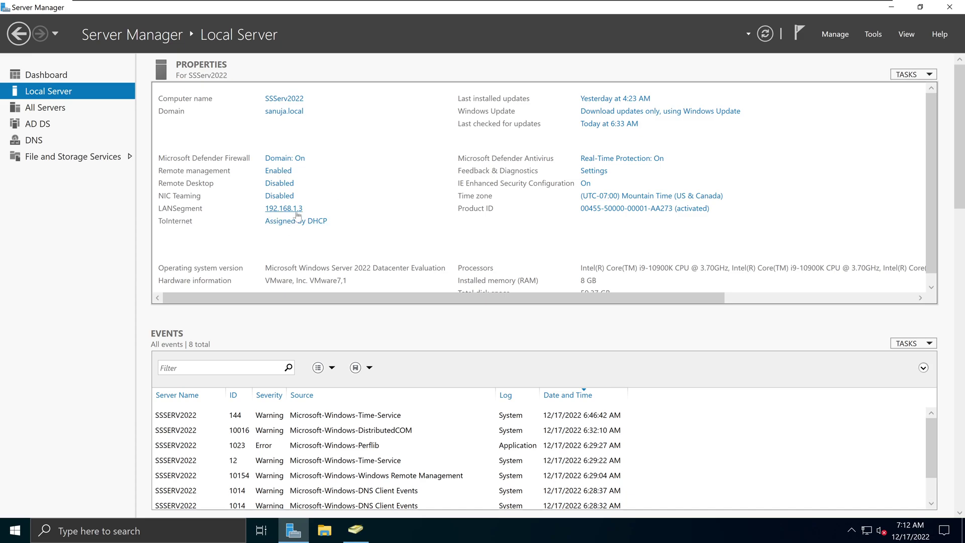
click(421, 6)
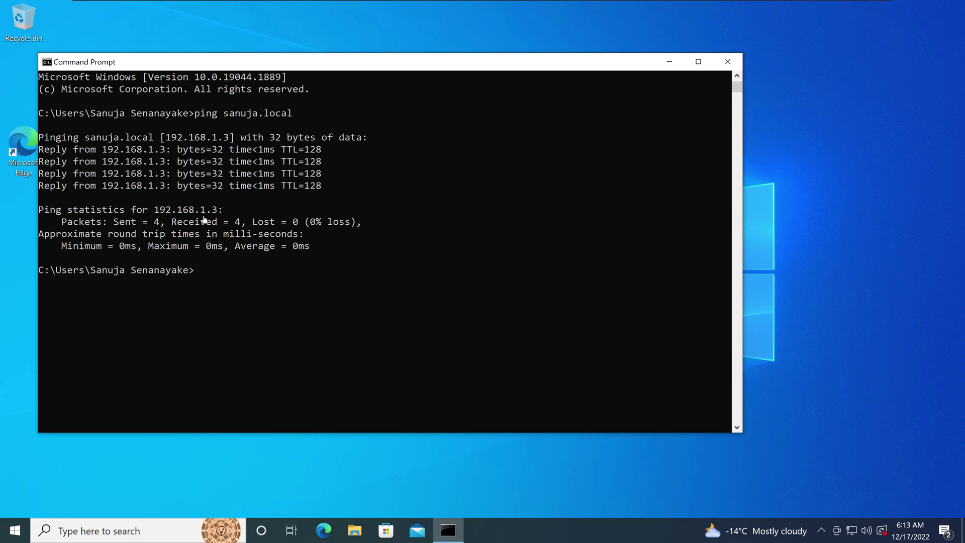
- Open Ethernet0's IPv4 properties via Control Panel's Network and Sharing Center to review automatic addressing
click(20, 535)
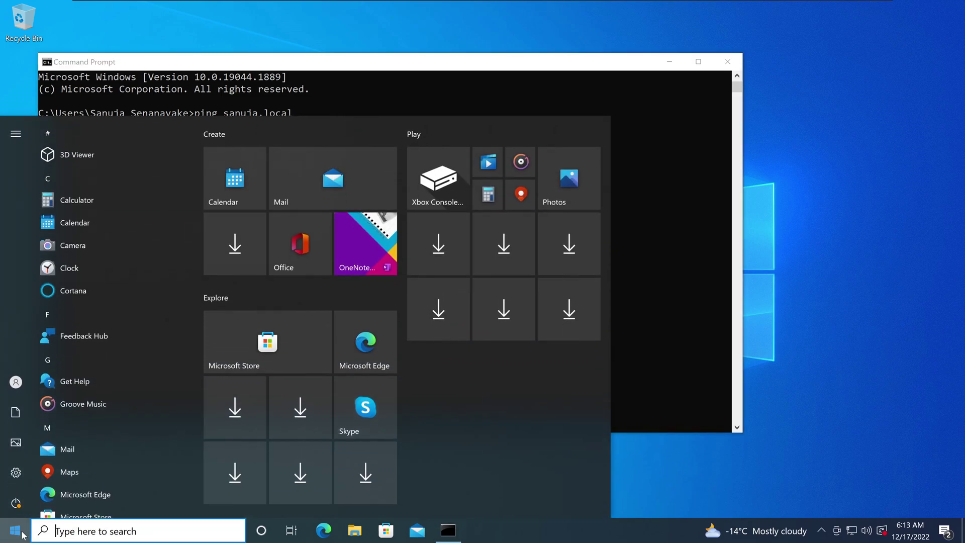
text(contr)
key(Escape)
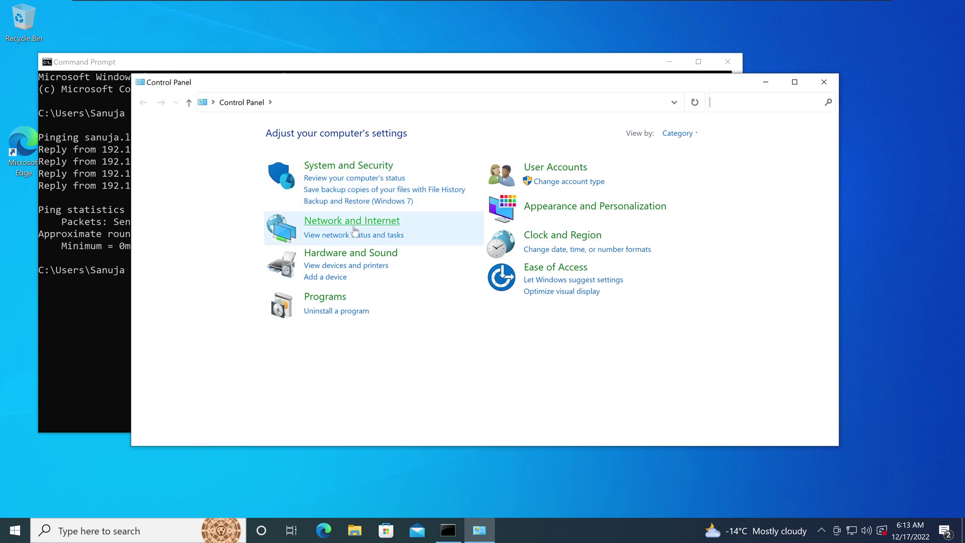
click(354, 226)
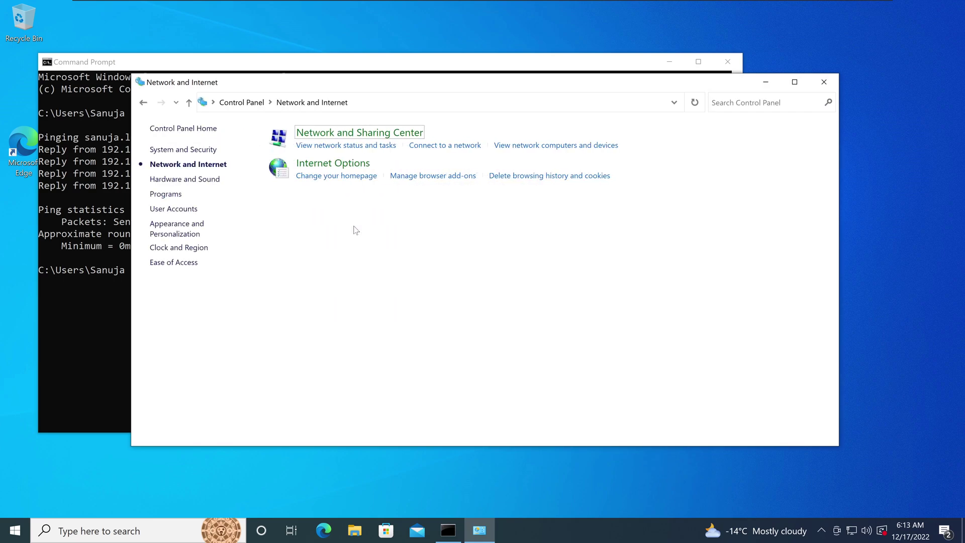
click(336, 147)
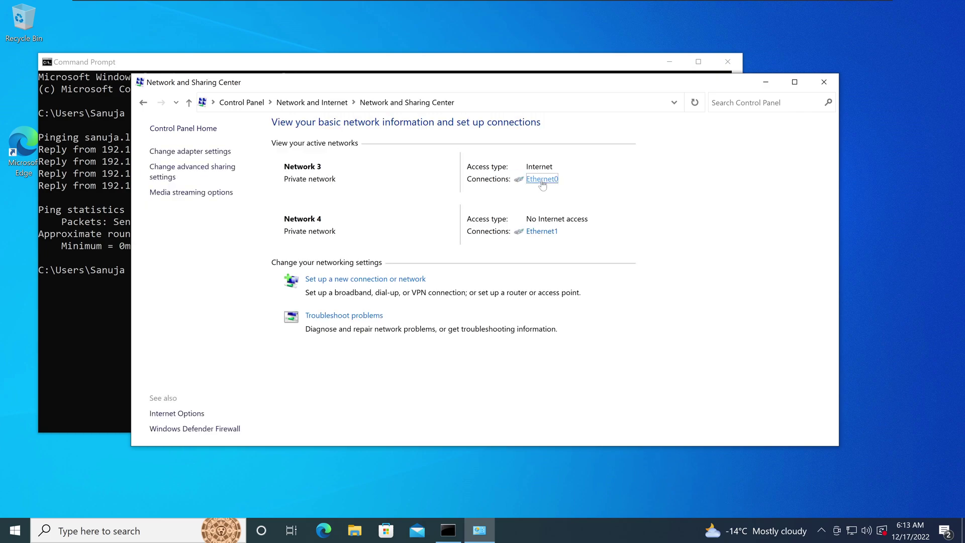
click(542, 180)
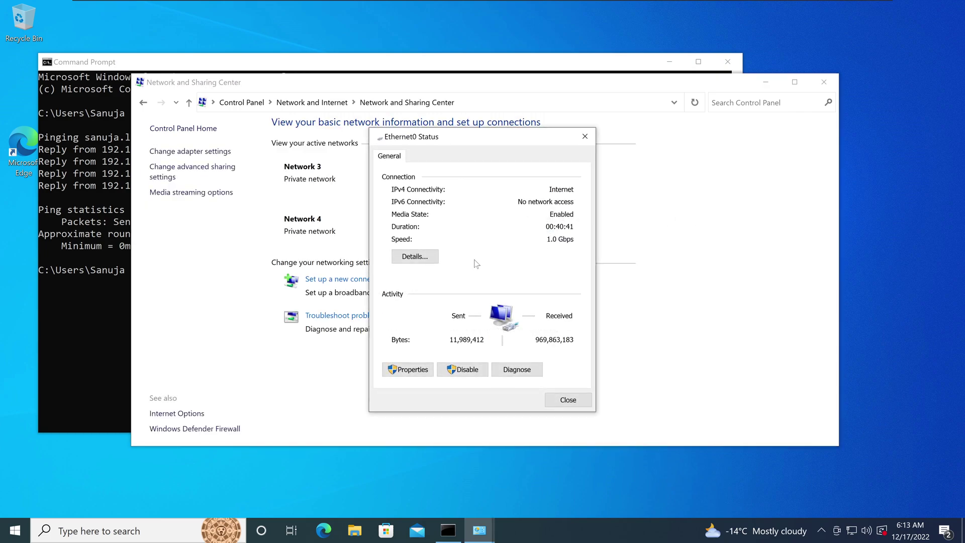
click(408, 369)
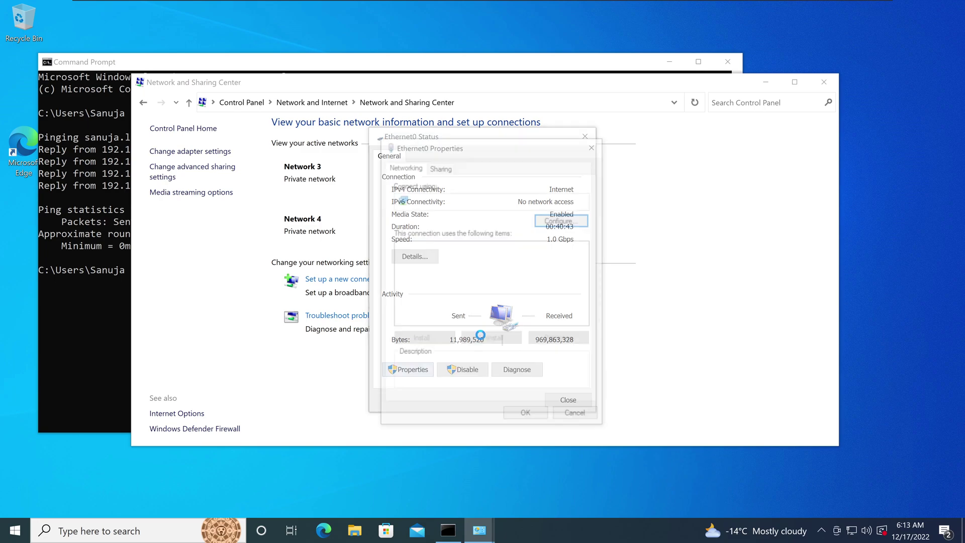
drag(502, 149, 644, 168)
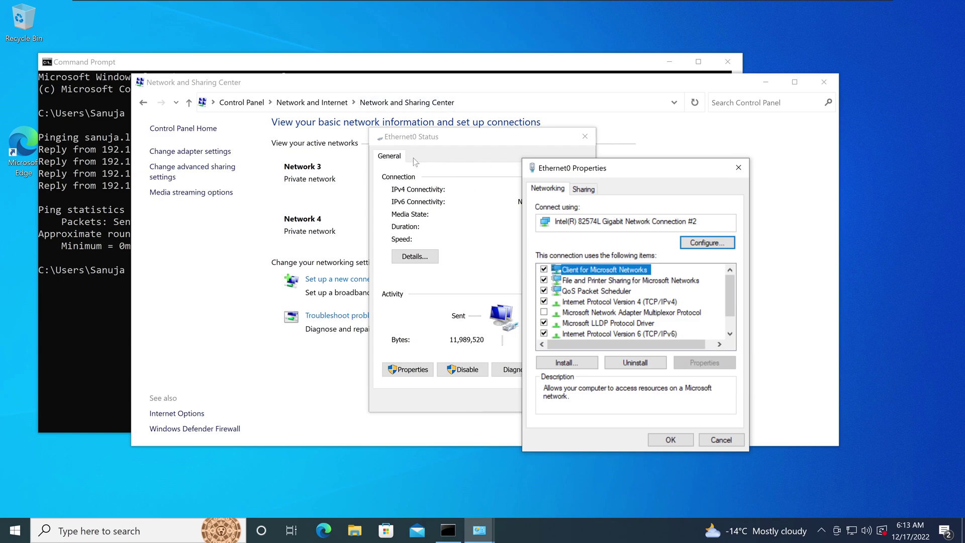
click(655, 300)
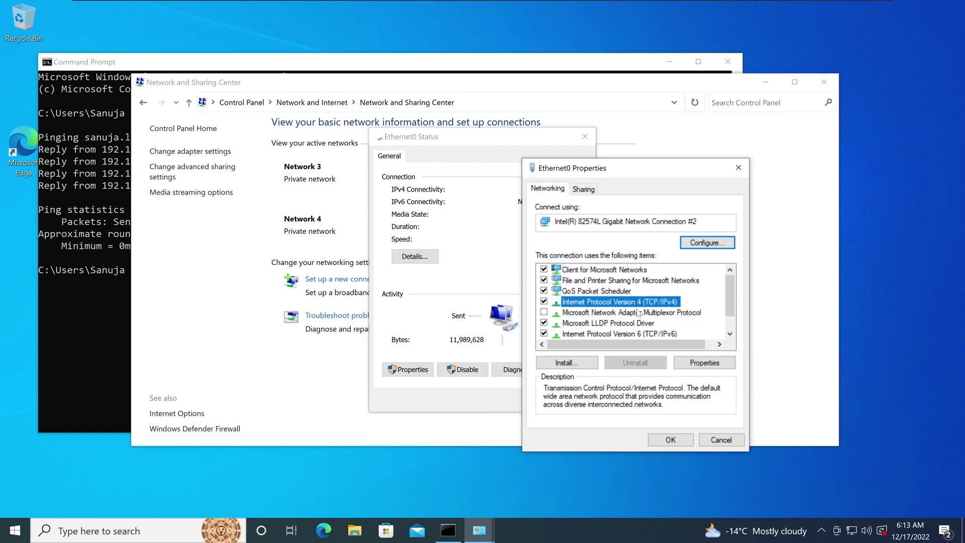
click(706, 363)
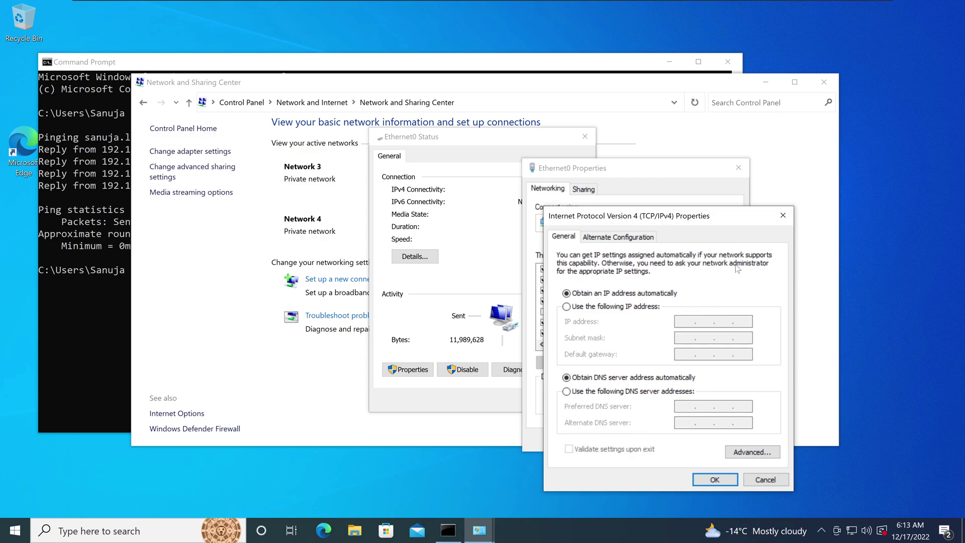
- Close the IPv4, Ethernet0 and Network and Sharing Center windows, then Command Prompt
click(782, 215)
click(738, 169)
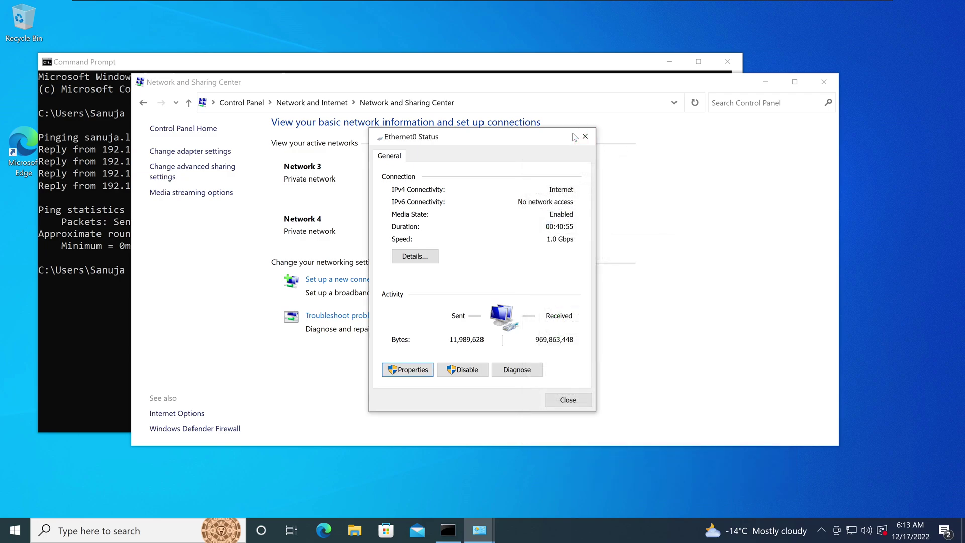
click(585, 136)
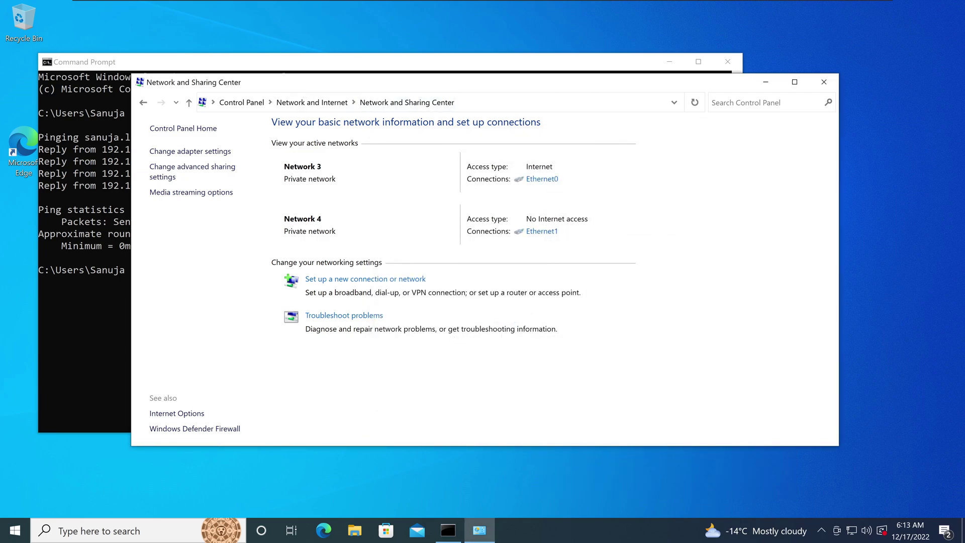
click(828, 84)
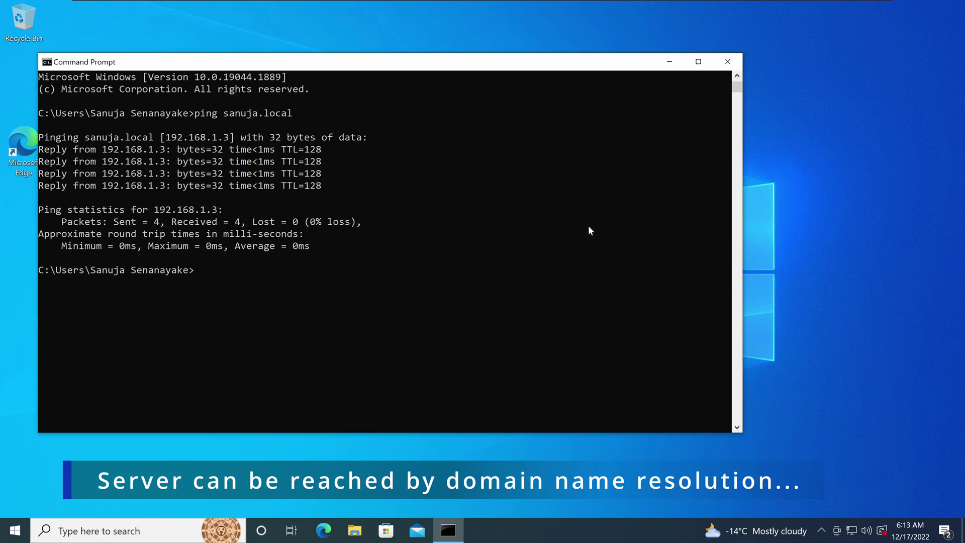
click(734, 61)
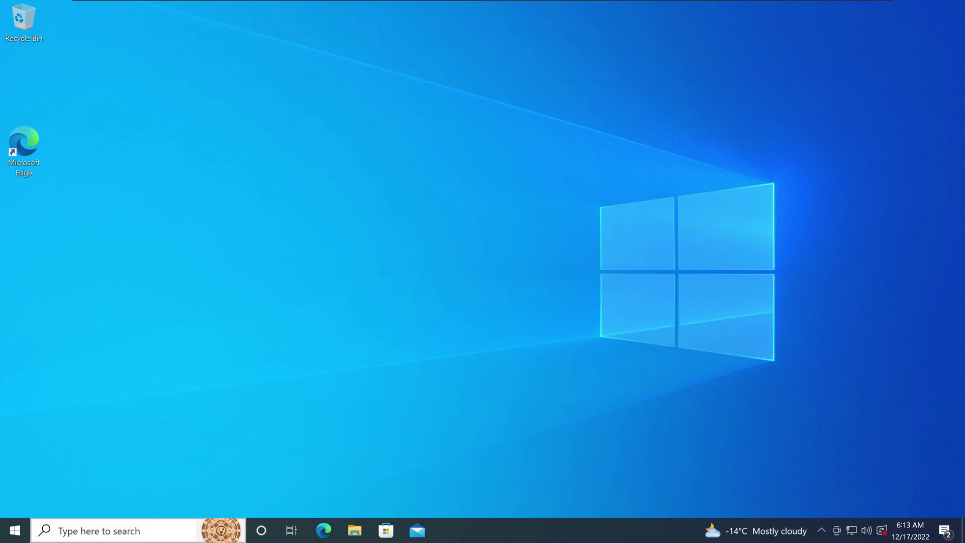
- Open Settings > System > About and highlight the device name Win10ProX64WS2
click(15, 530)
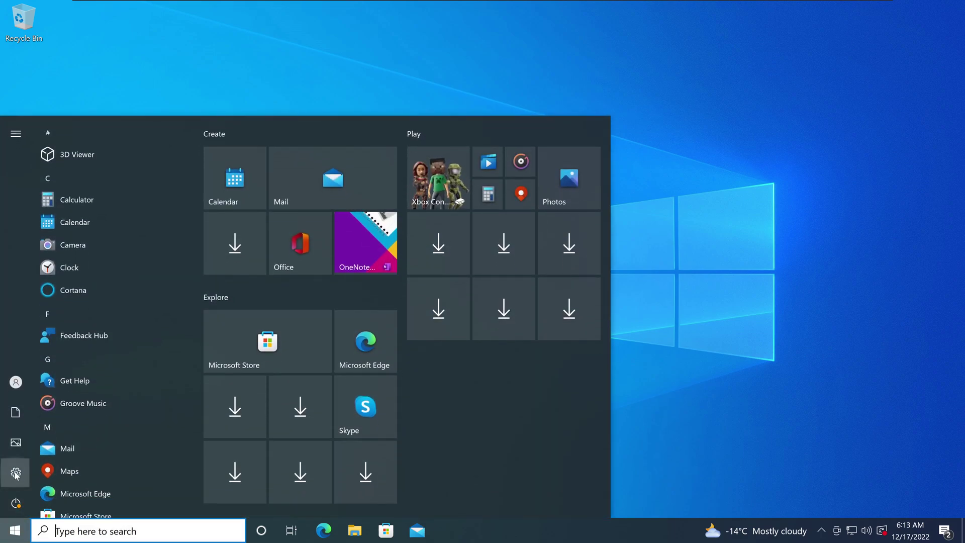
click(16, 474)
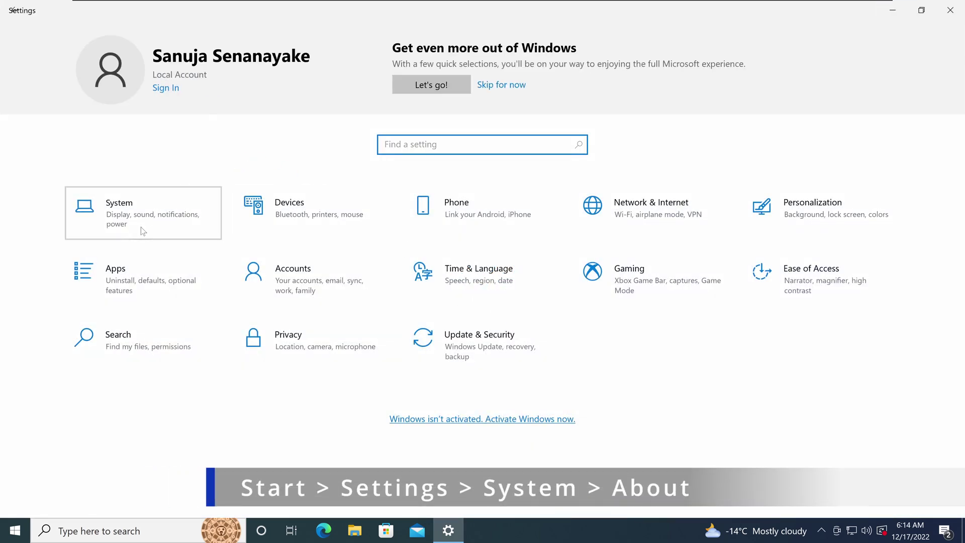
click(143, 231)
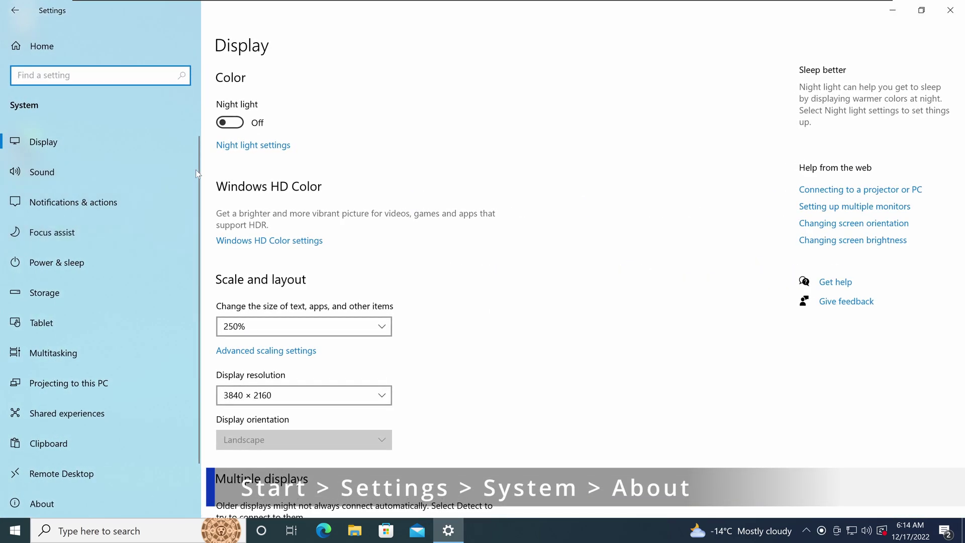
scroll(169, 309, down, 1)
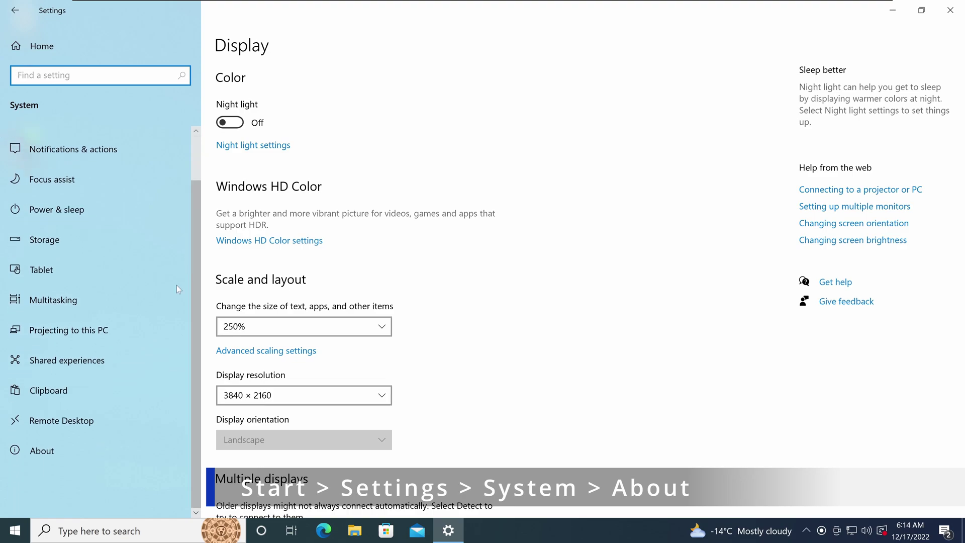
click(54, 451)
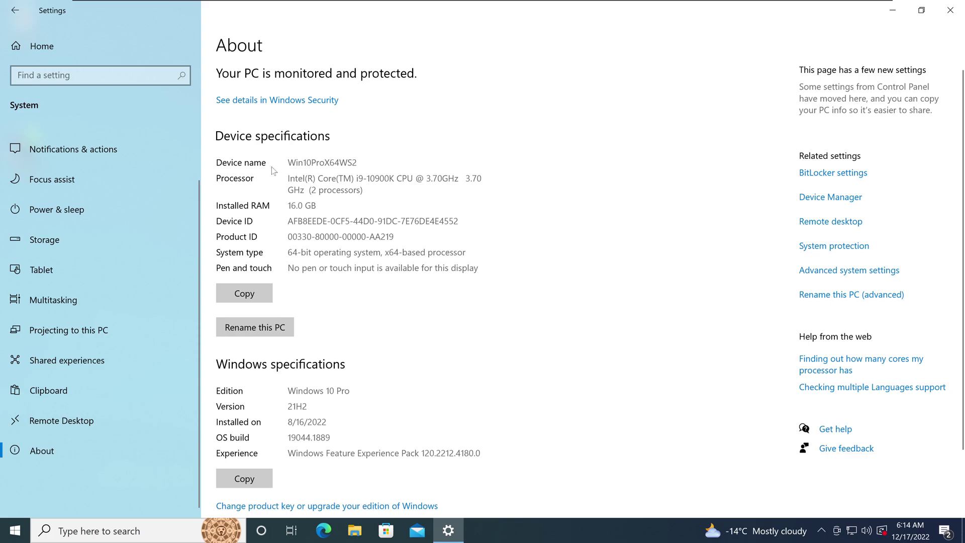
drag(287, 163, 358, 162)
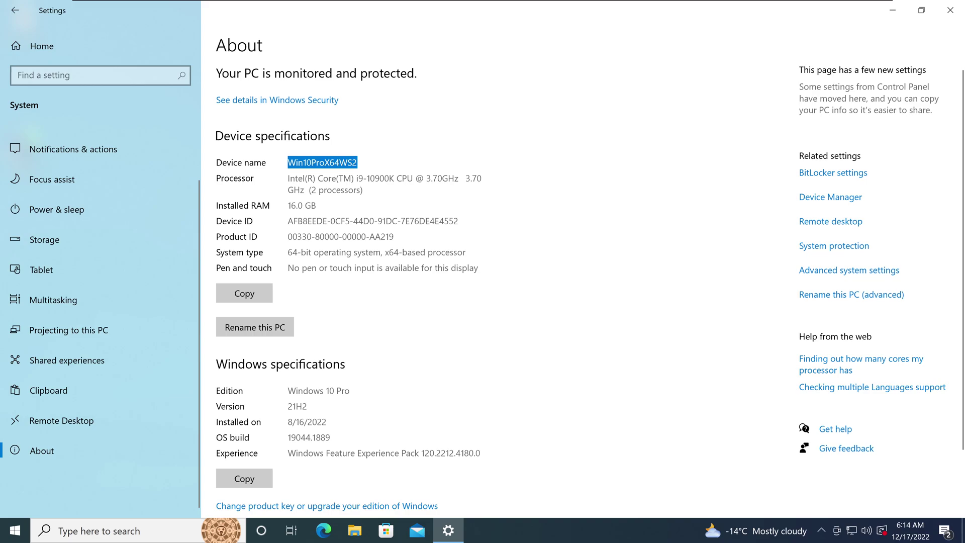
- Check Active Directory Users and Computers on the Windows Server 2022 machine, then return to the client
mouse_move(386, 3)
click(356, 5)
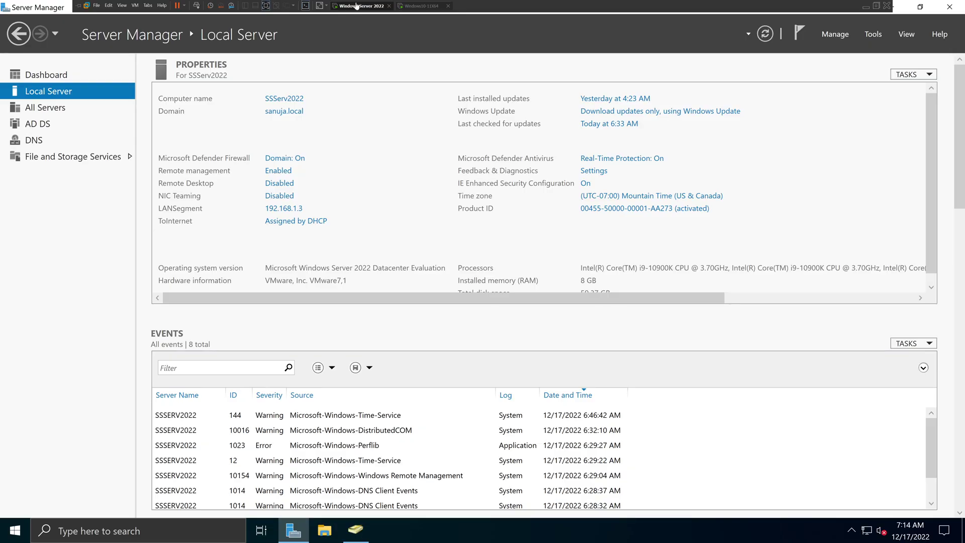
mouse_move(368, 538)
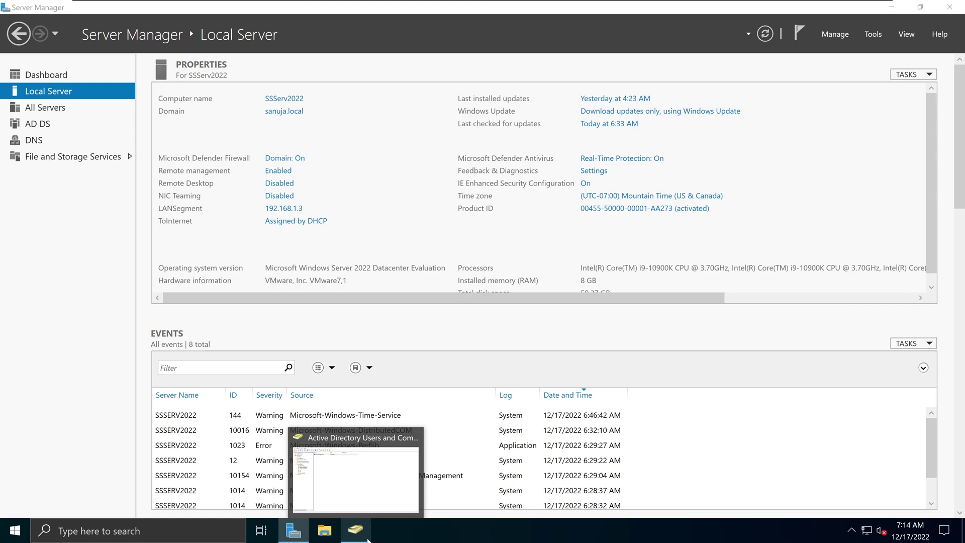
click(387, 422)
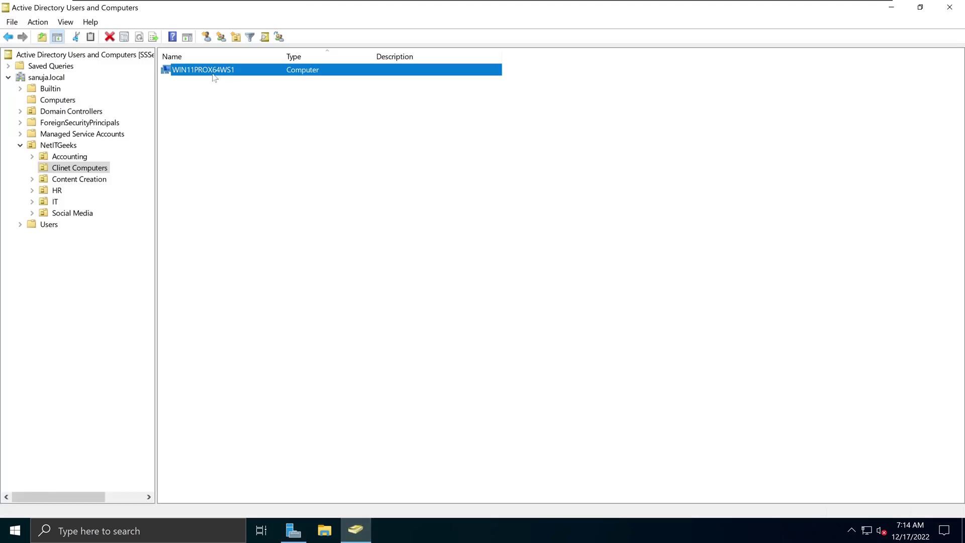
click(425, 6)
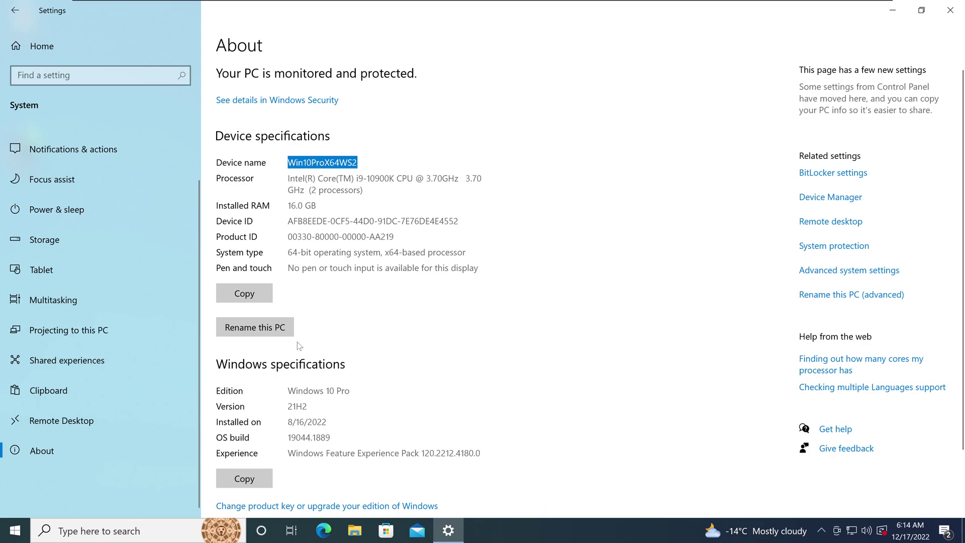
click(271, 331)
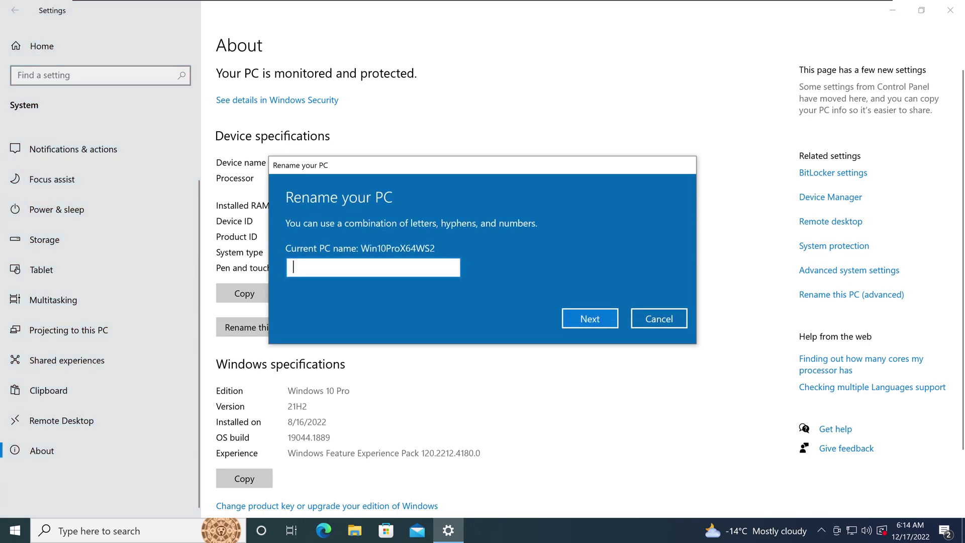
text(dsadassa sad Sanuja)
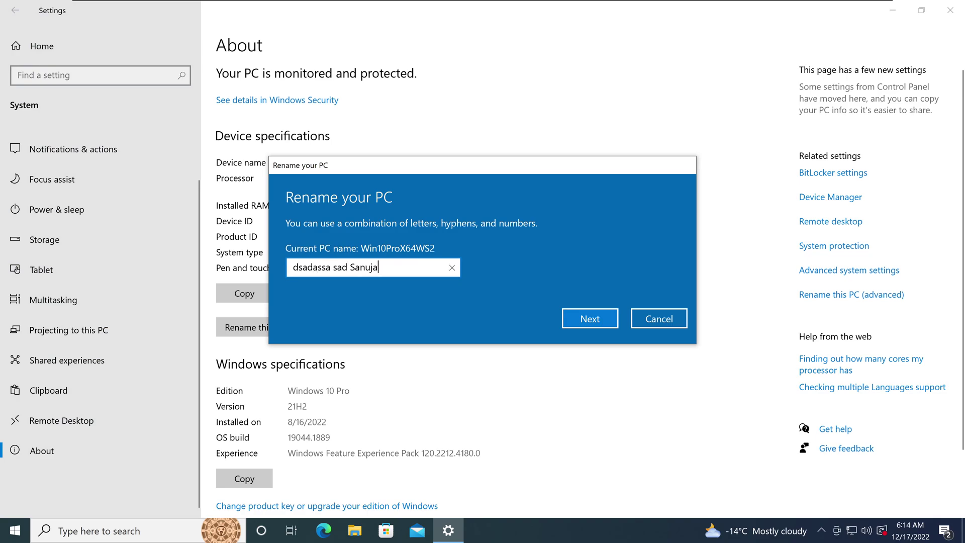
key(ctrl+a)
key(BackSpace)
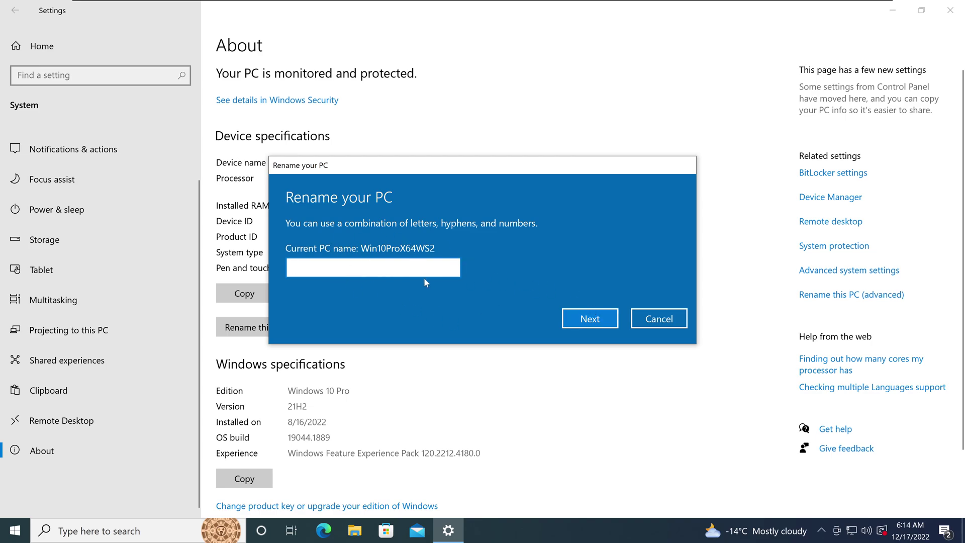
text(Sanuja)
click(673, 326)
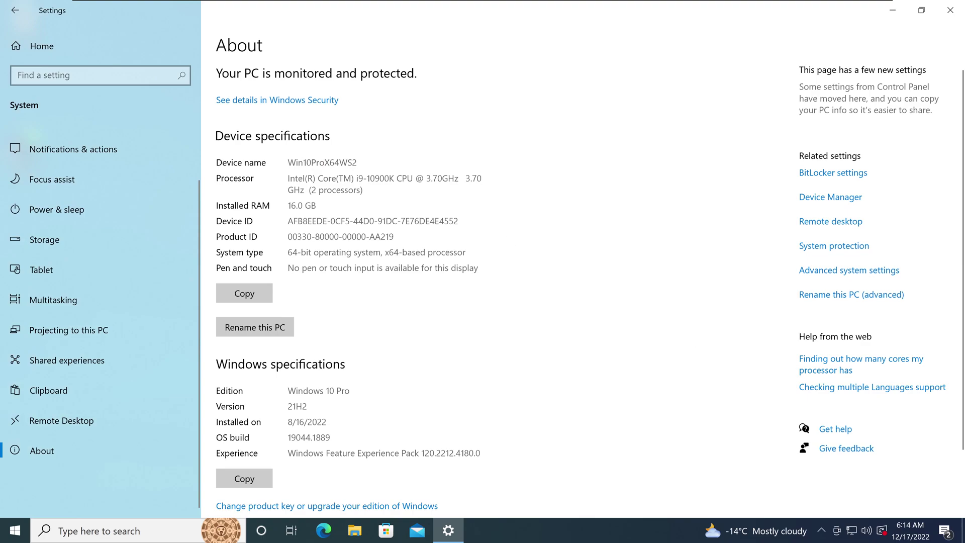
double_click(322, 162)
click(631, 315)
- In System Properties' Computer Name changes, switch Win10ProX64WS2 from WORKGROUP to domain sanuja.local
click(881, 272)
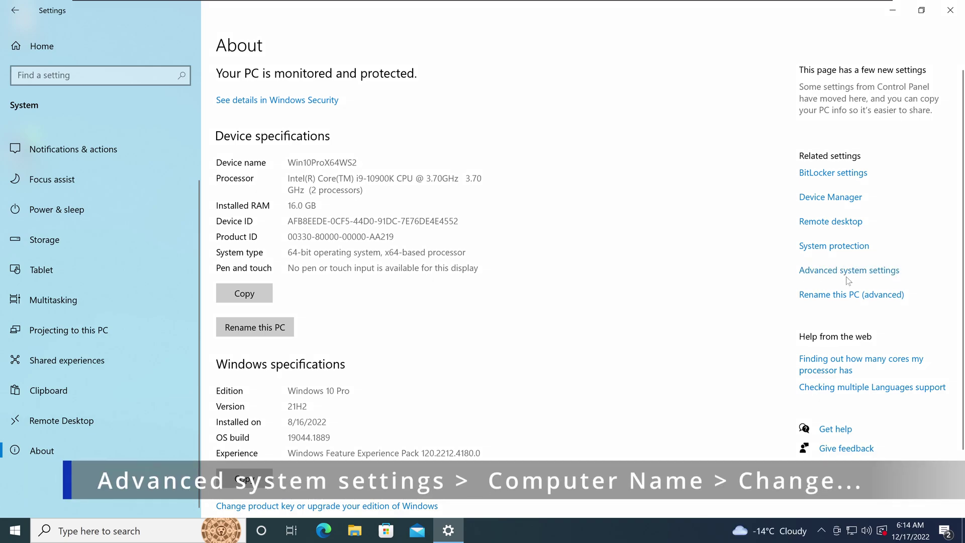
click(863, 274)
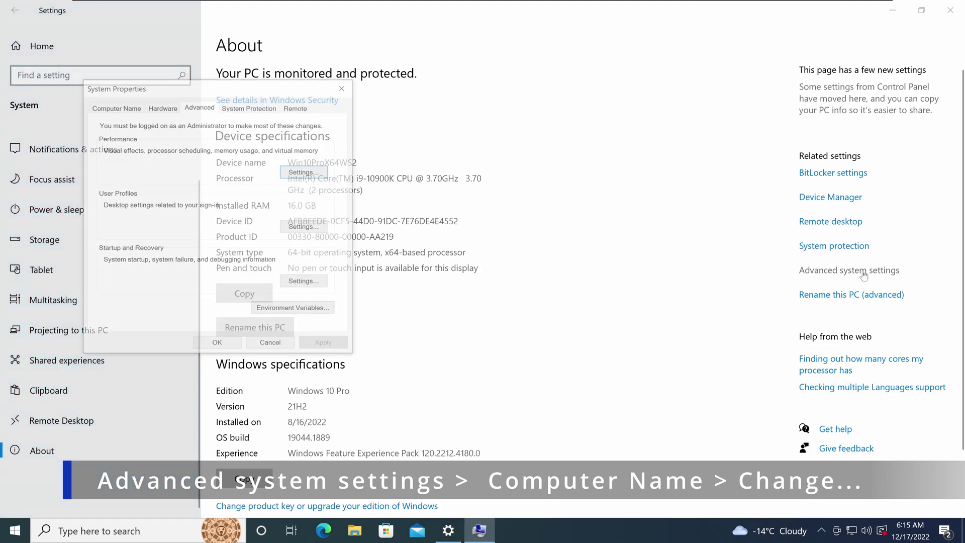
click(113, 107)
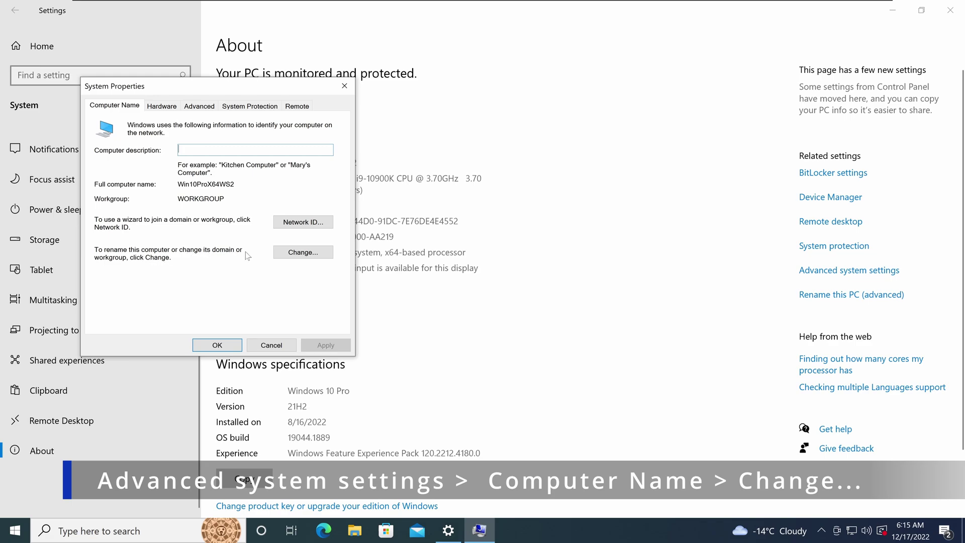
click(311, 258)
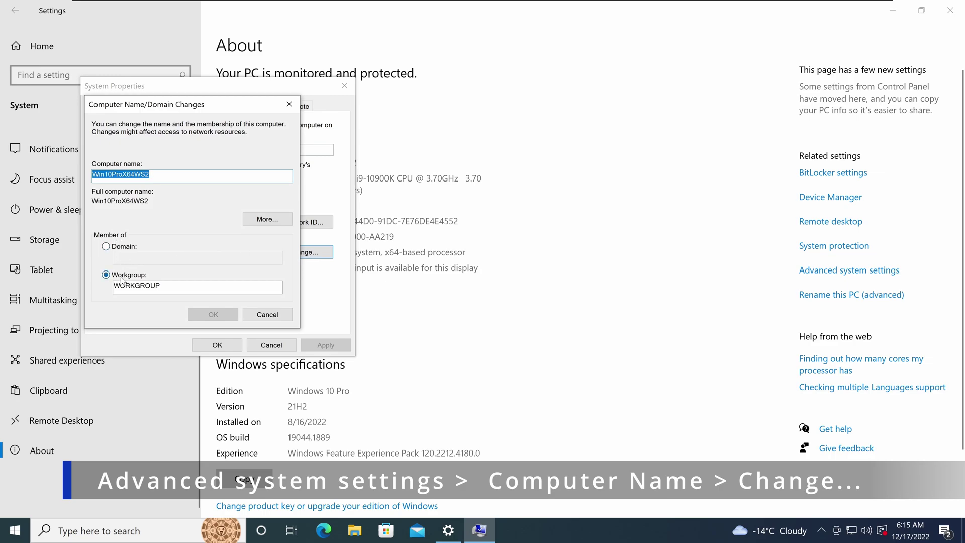
click(125, 248)
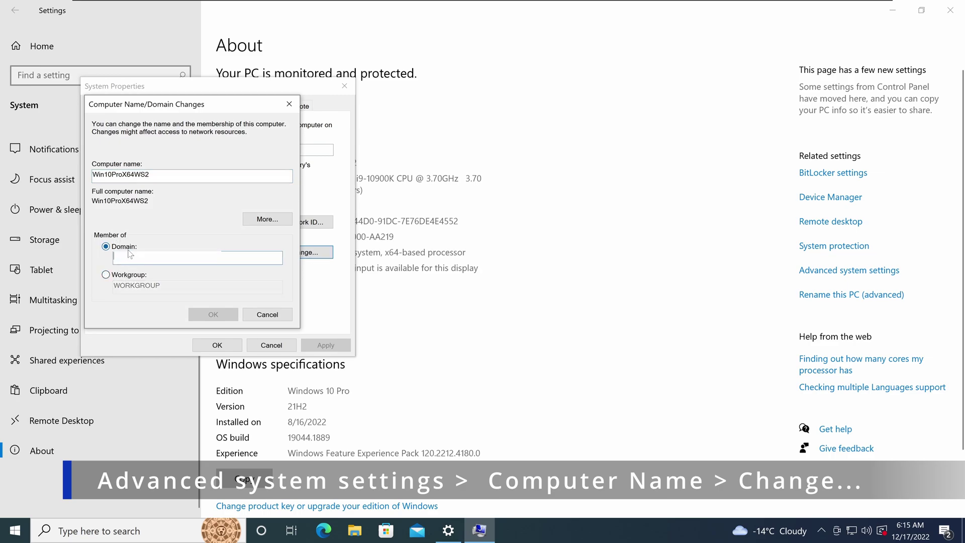
text(sanuja.local)
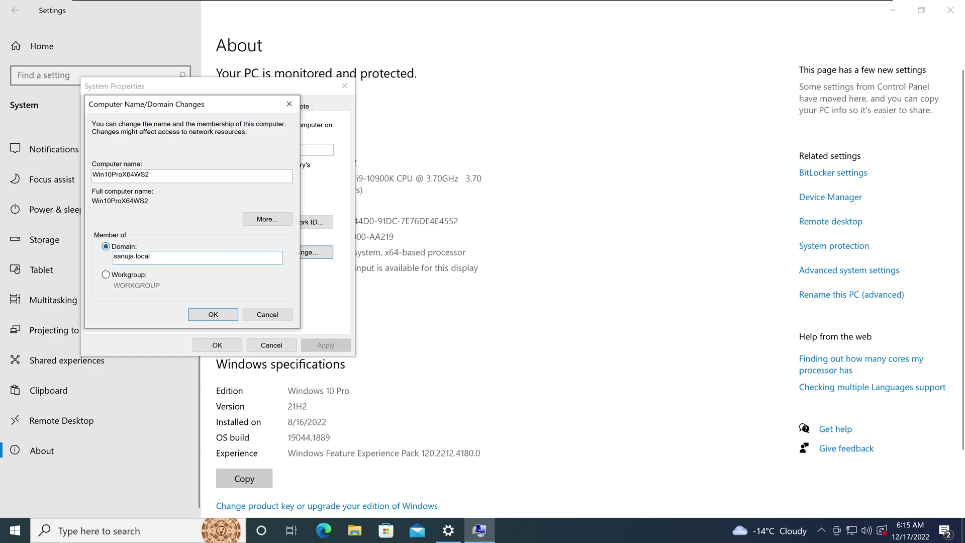
click(218, 315)
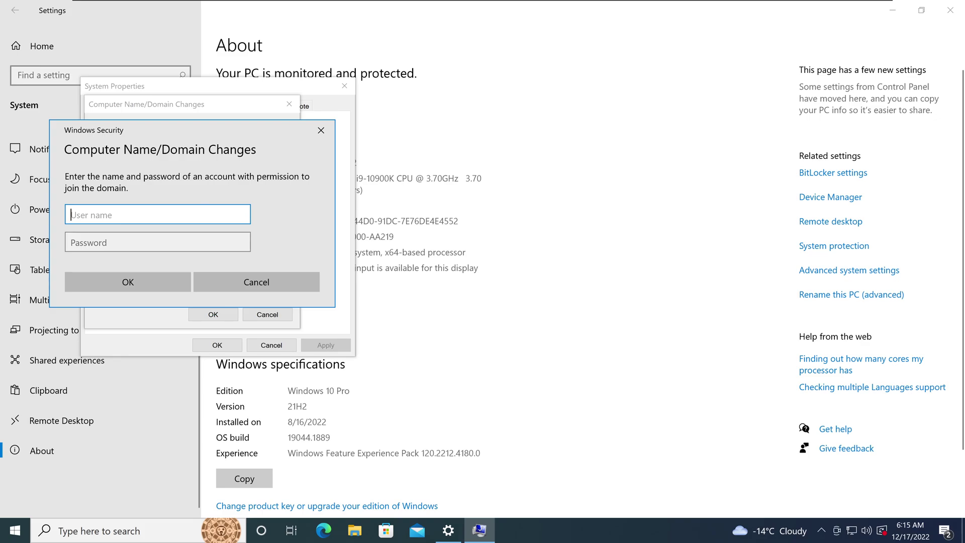
- Authenticate the domain join as administrator with the domain admin password
text(administrat)
key(Tab)
text(***********)
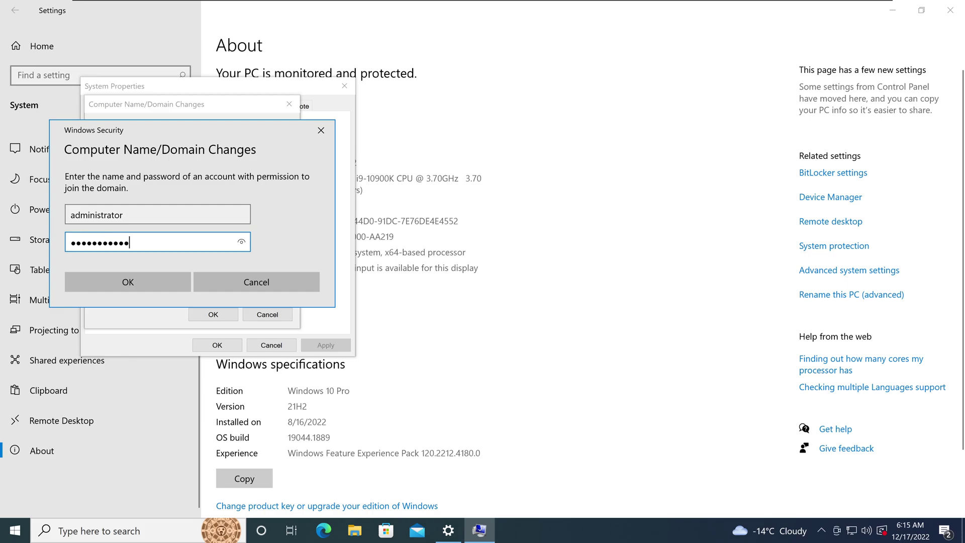
click(129, 288)
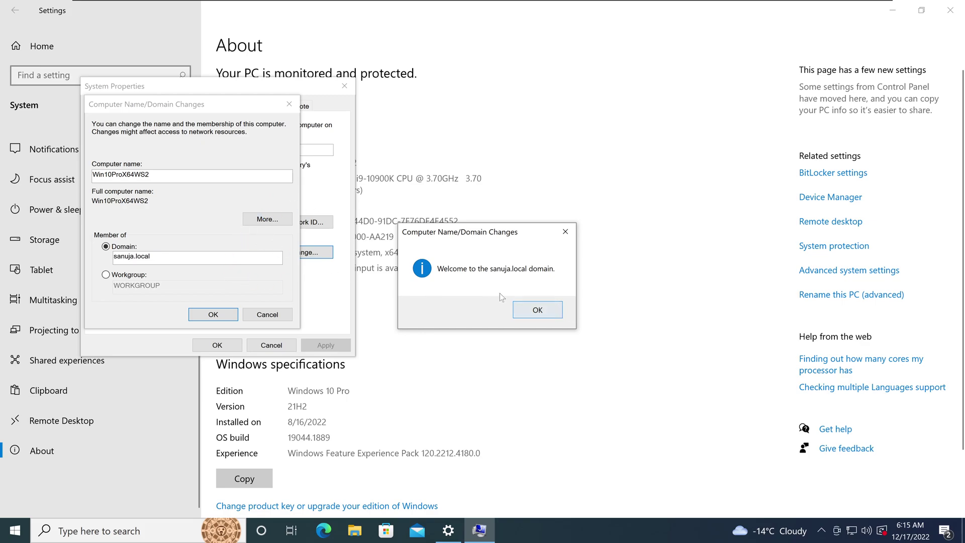
- Acknowledge the sanuja.local welcome and restart notices, then close System Properties and Settings
click(550, 313)
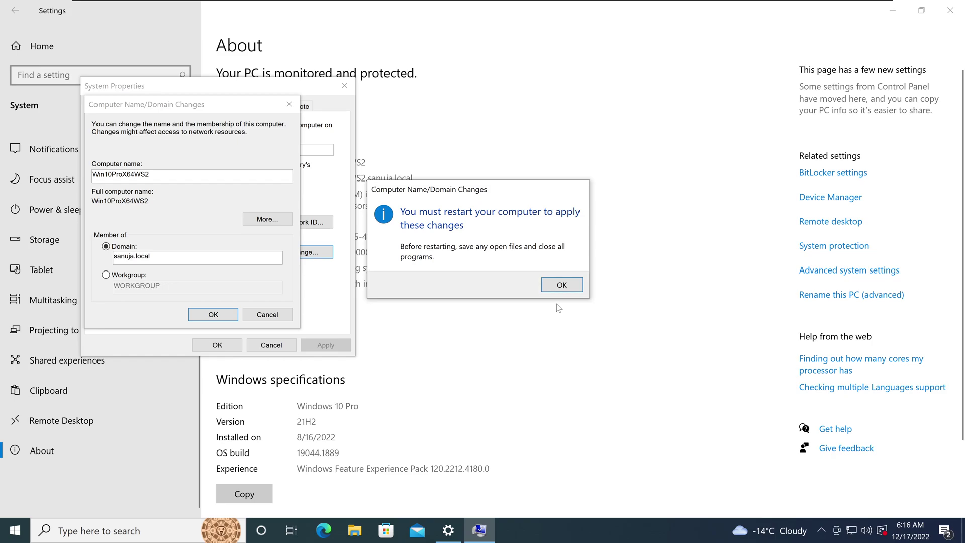
click(563, 284)
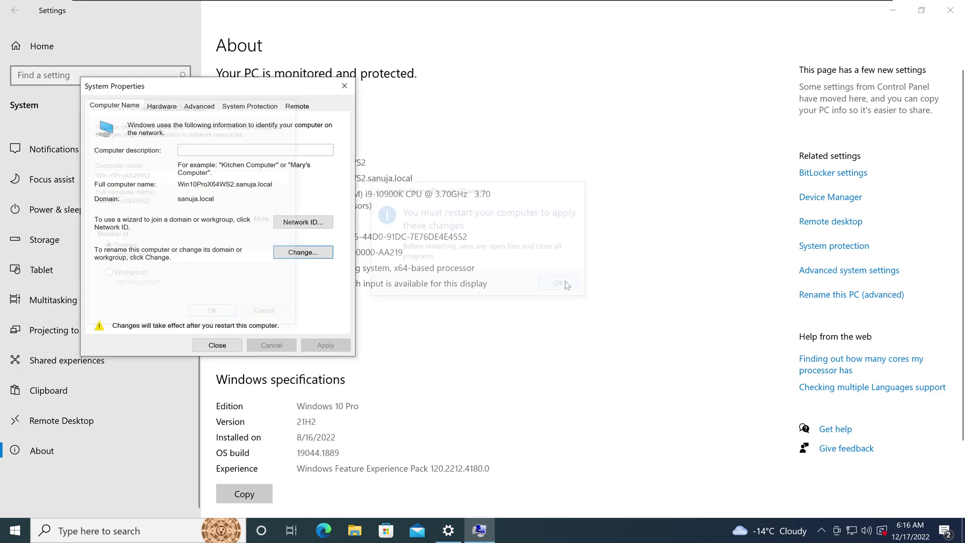
click(217, 345)
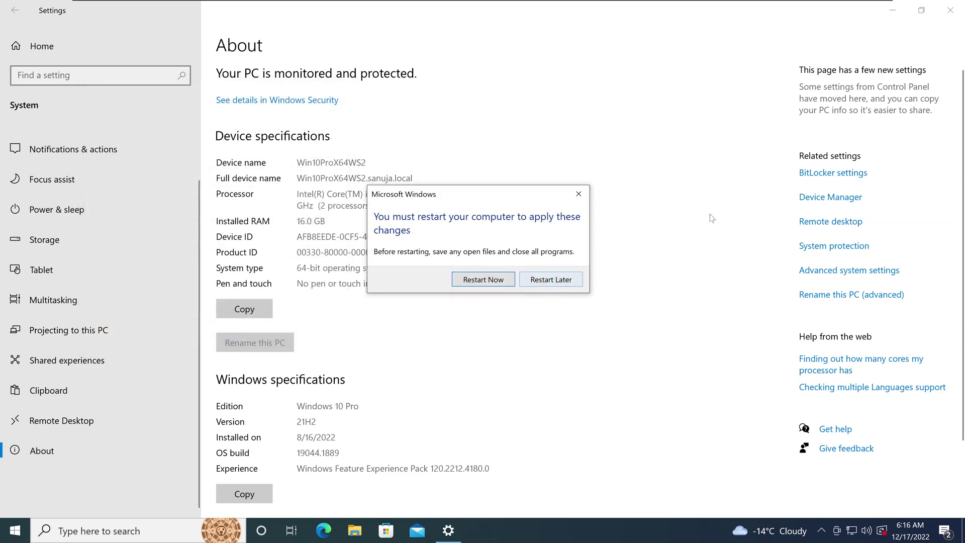
click(950, 11)
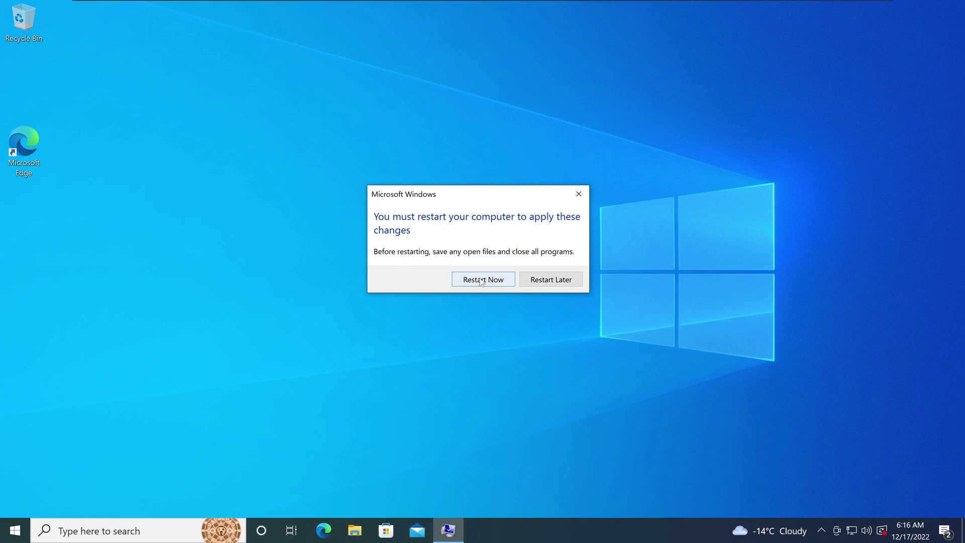
mouse_move(362, 2)
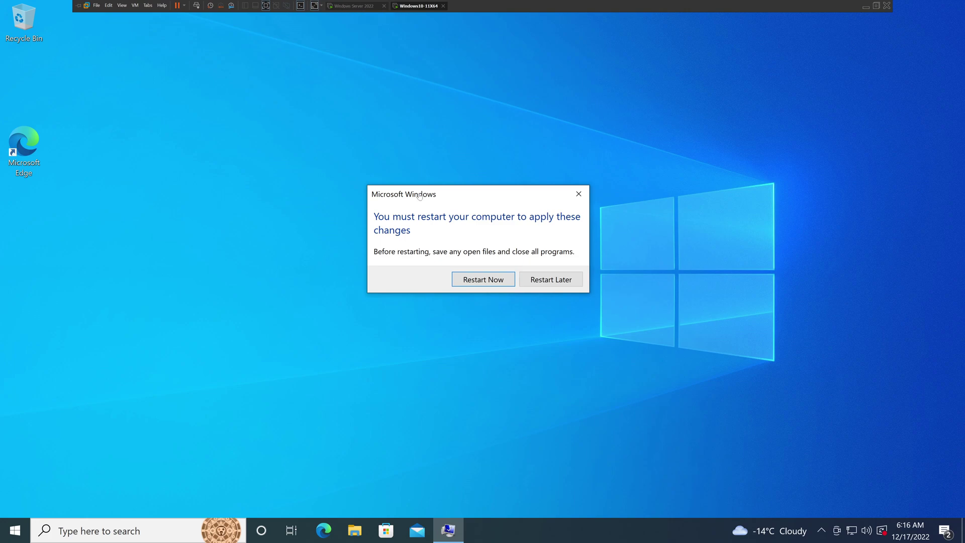
- Restart the client, then refresh ADUC's Computers container until WIN10PROX64WS2 appears and select it
click(484, 280)
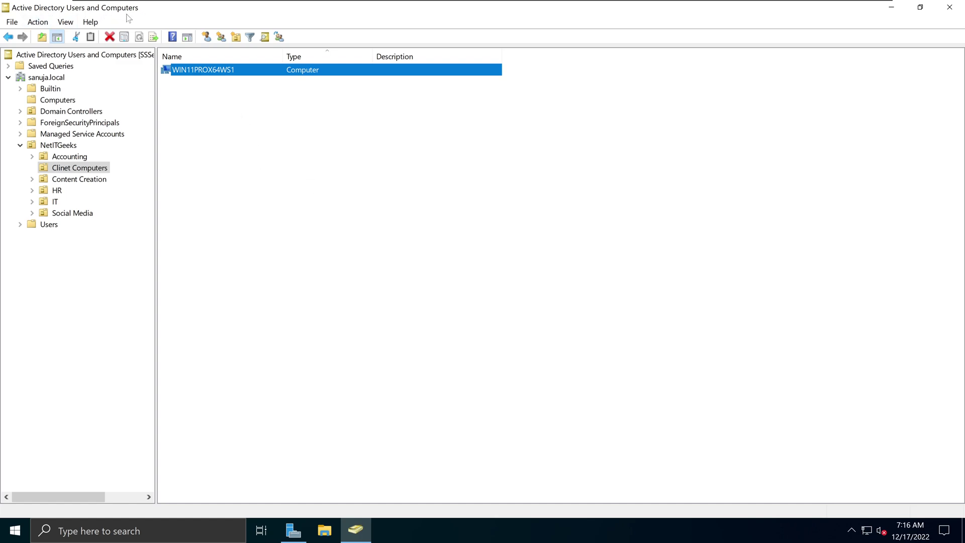
click(55, 102)
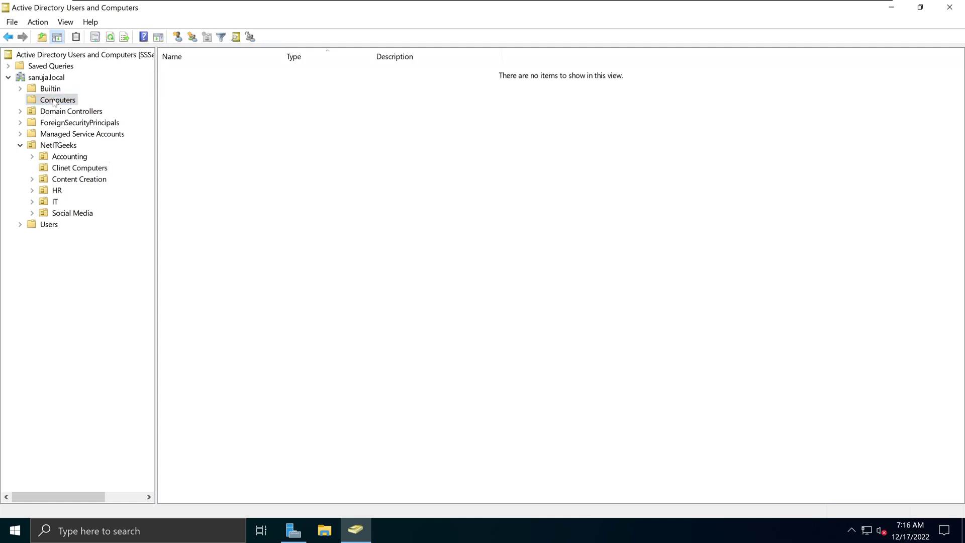
click(111, 37)
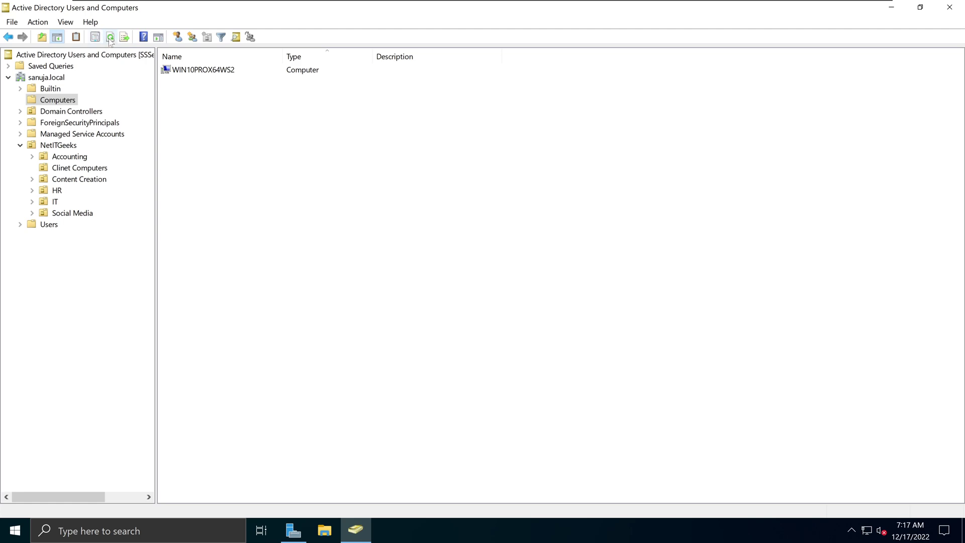
click(111, 39)
click(111, 38)
click(112, 40)
click(111, 39)
click(216, 71)
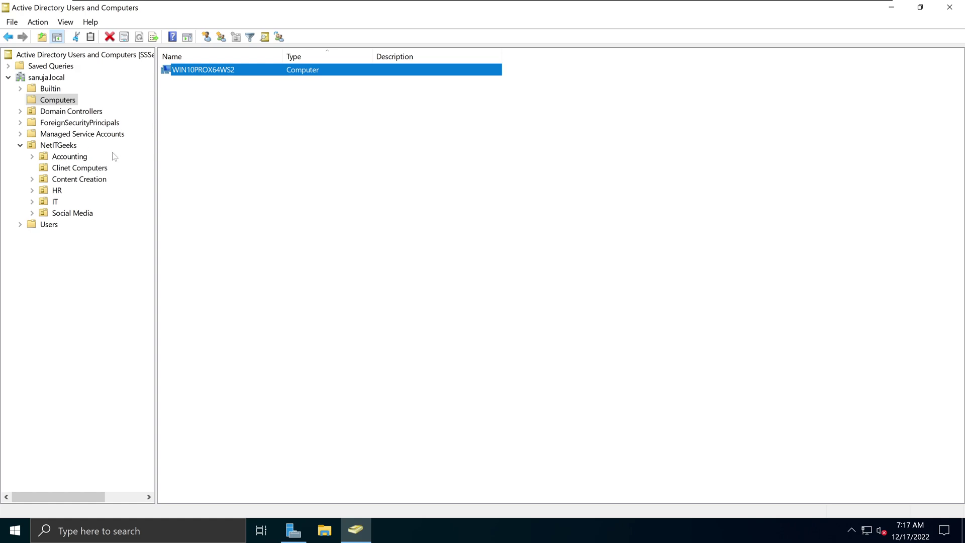
- Move WIN10PROX64WS2 into NetITGeeks > Clinet Computers and display that OU's contents
right_click(219, 73)
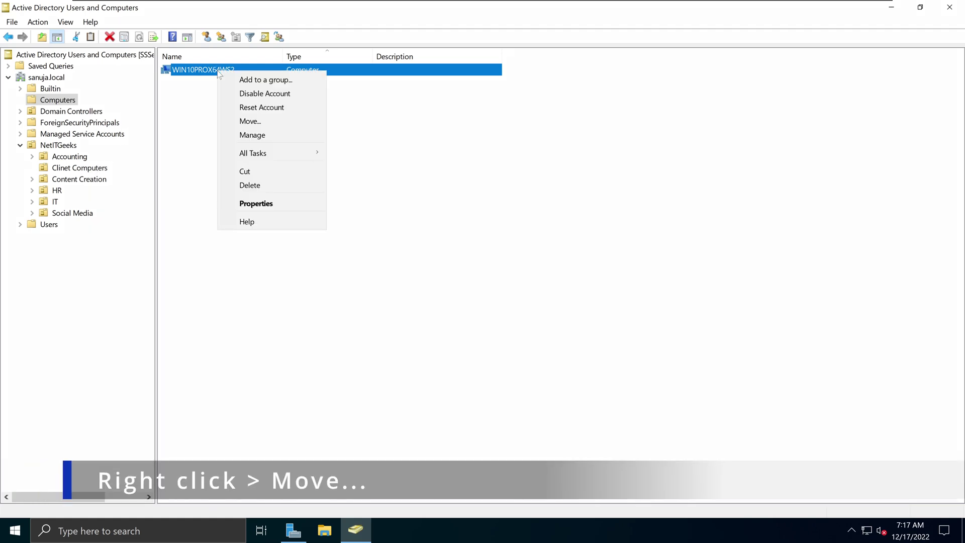
click(243, 124)
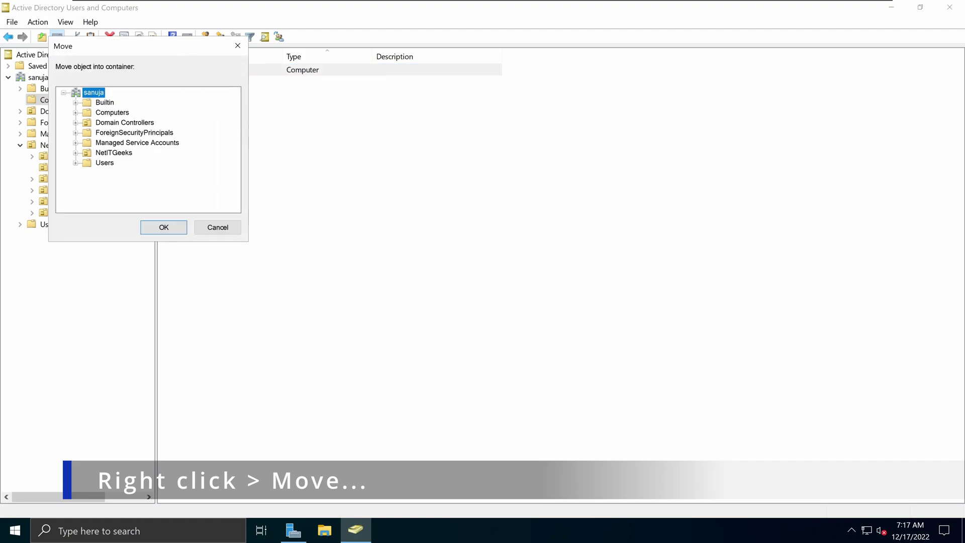
drag(183, 51, 343, 121)
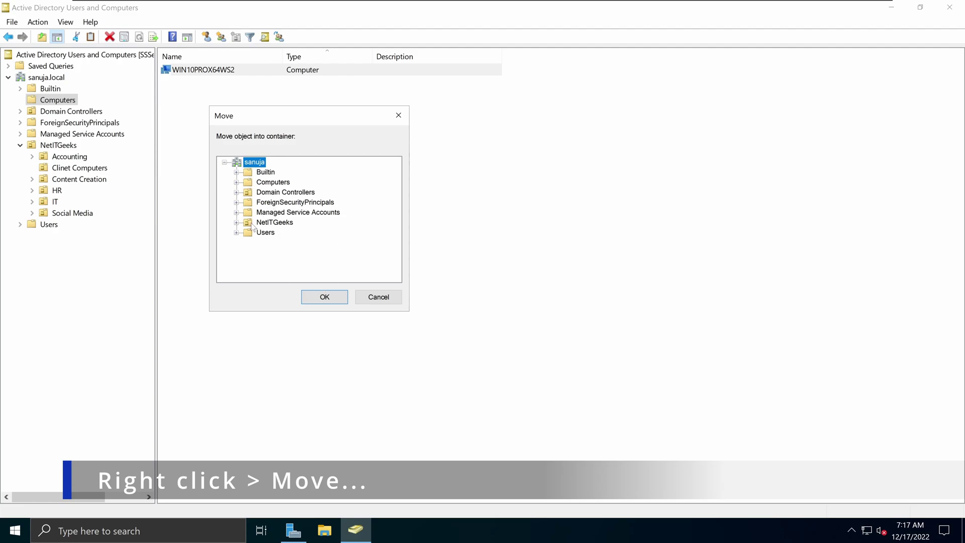
click(237, 222)
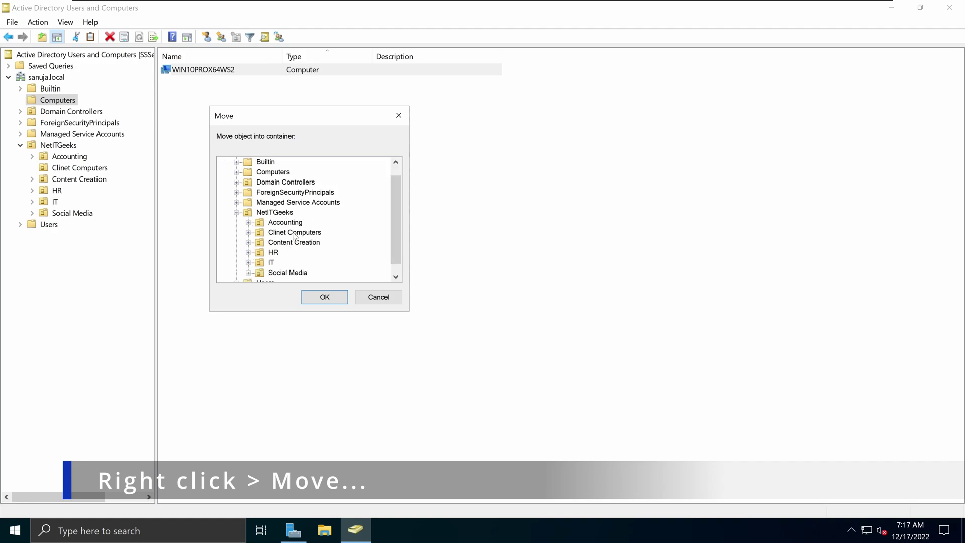
click(295, 232)
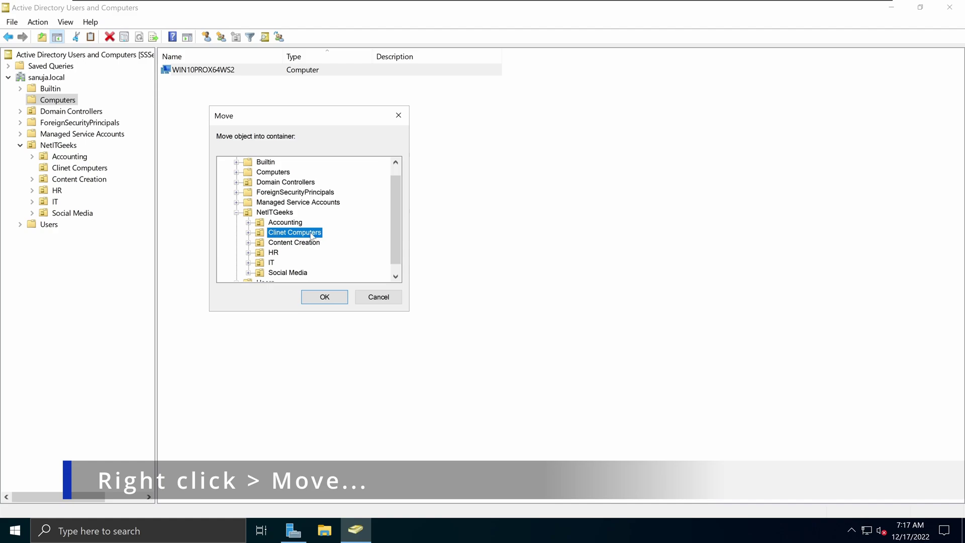
click(324, 297)
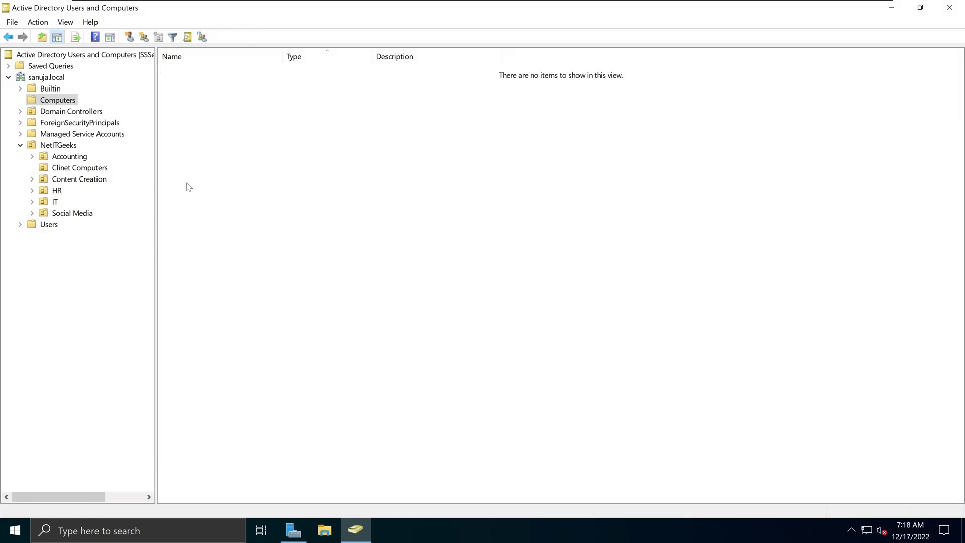
click(99, 179)
click(100, 170)
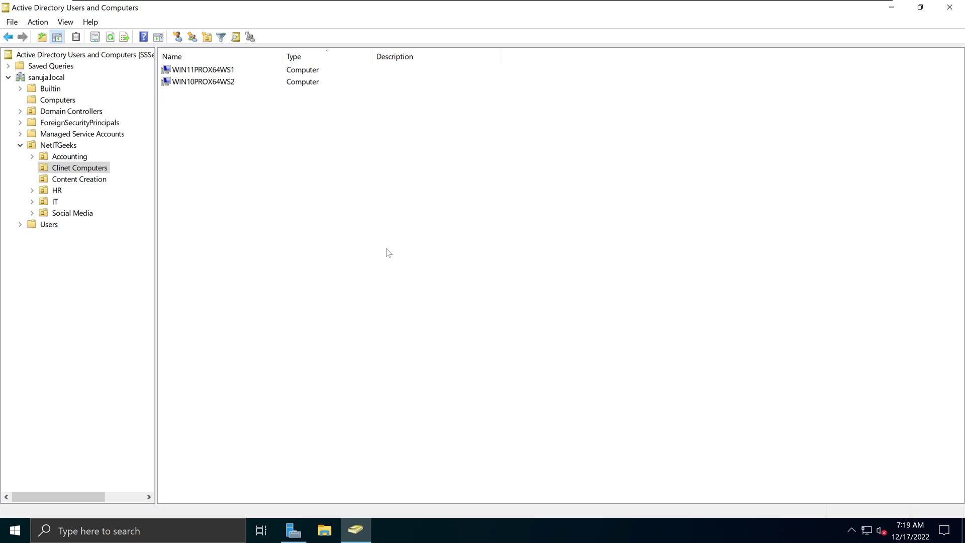
- On the Windows 10 client, sign in via Other user with a domain user name and password
mouse_move(356, 2)
click(424, 6)
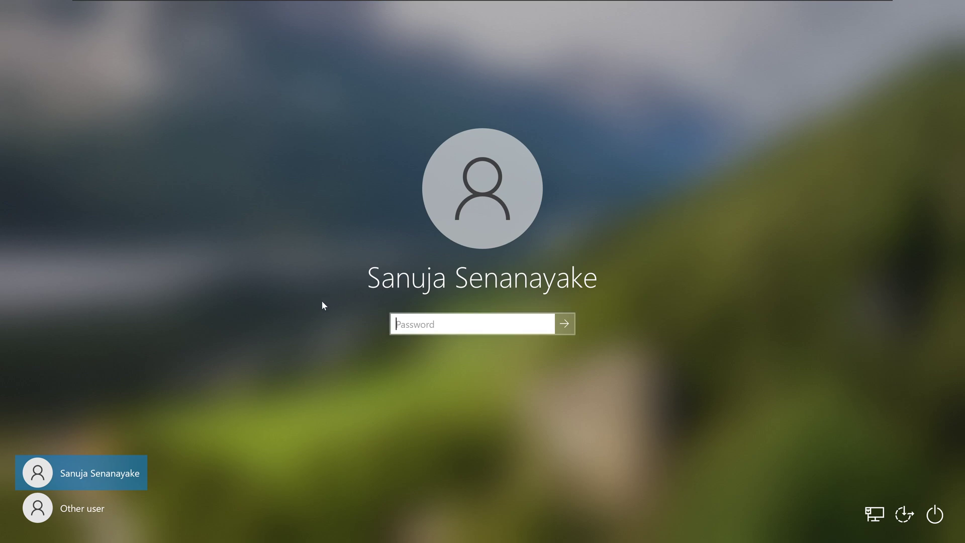
click(80, 517)
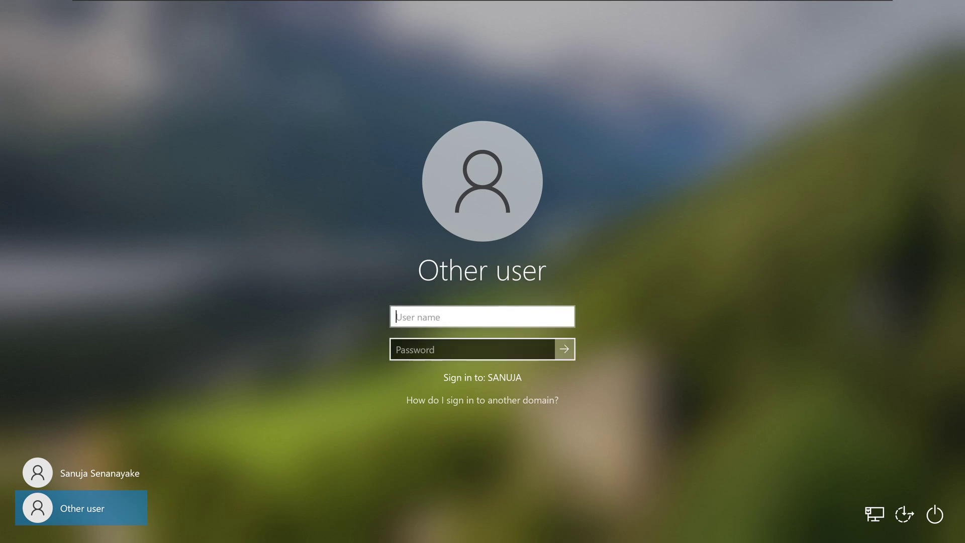
text(adp001)
key(Tab)
text(********)
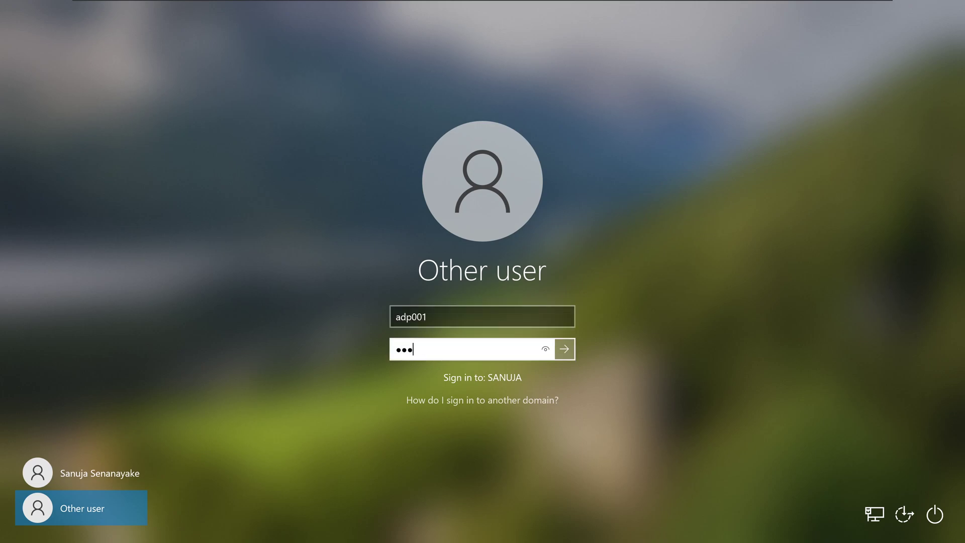
key(Return)
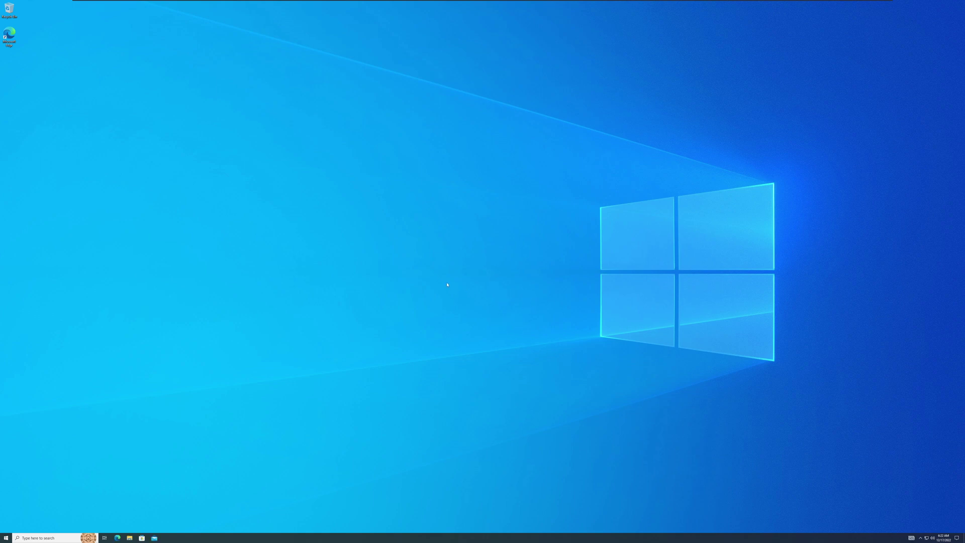
- From the desktop's Display settings, change Scale to 250% at 3840 × 2160, then close Settings
right_click(464, 255)
click(490, 298)
right_click(423, 273)
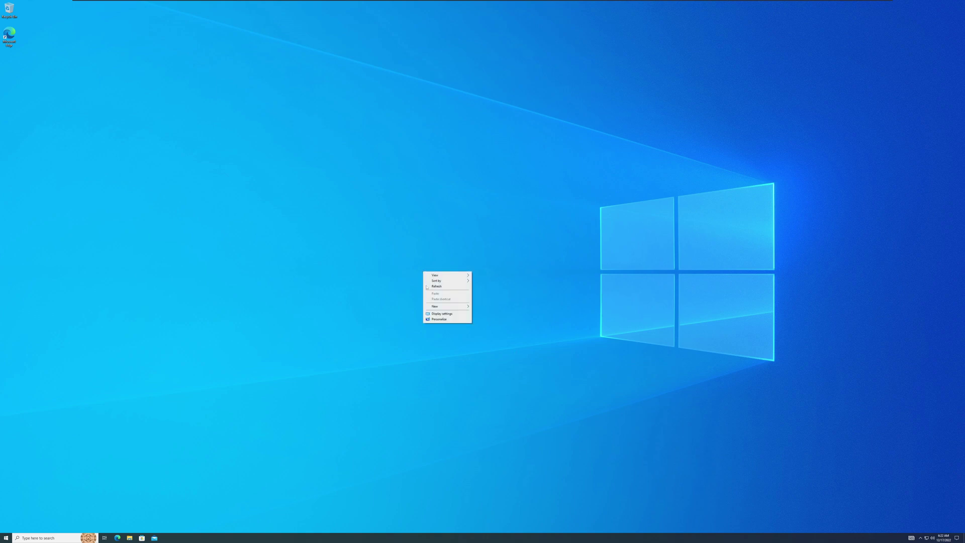
click(431, 315)
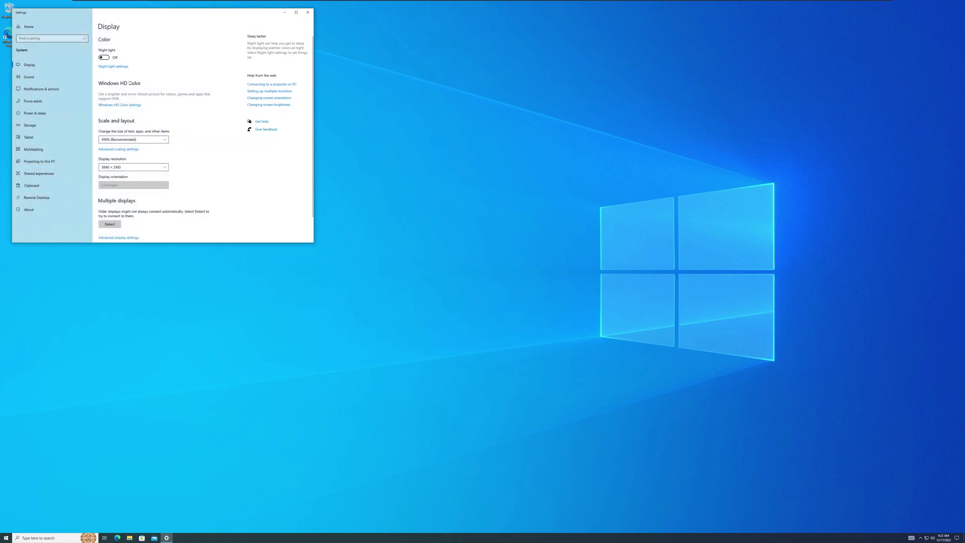
click(140, 140)
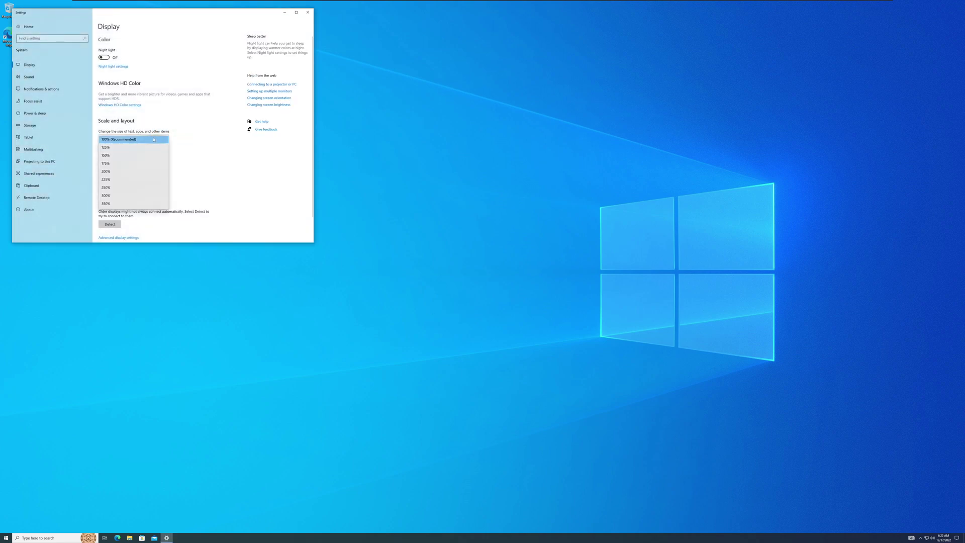
click(123, 188)
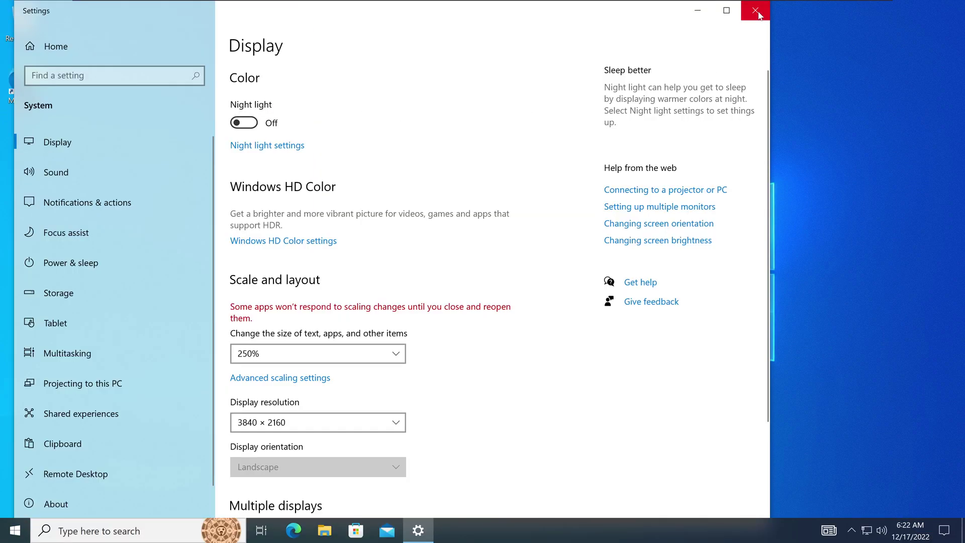
click(755, 10)
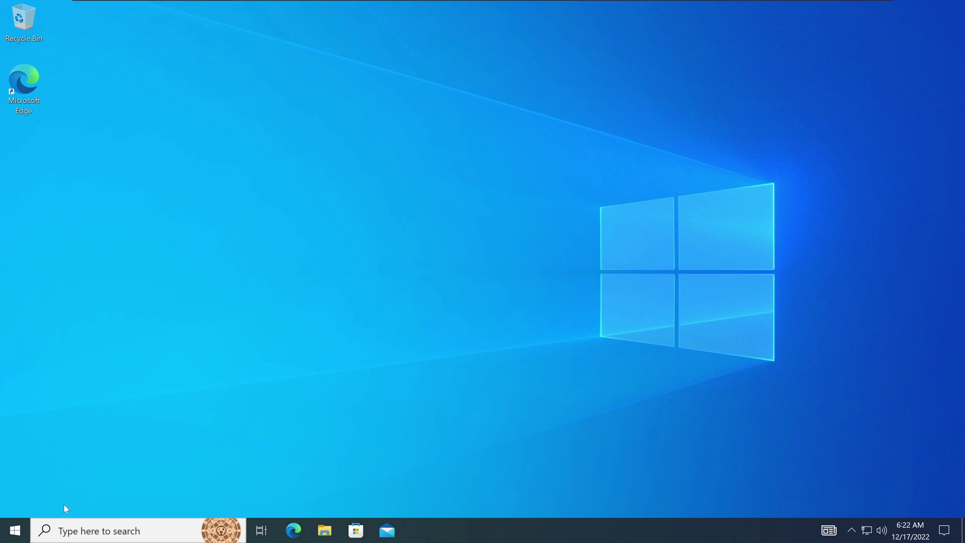
- Go to Settings > System > About for this PC
click(20, 522)
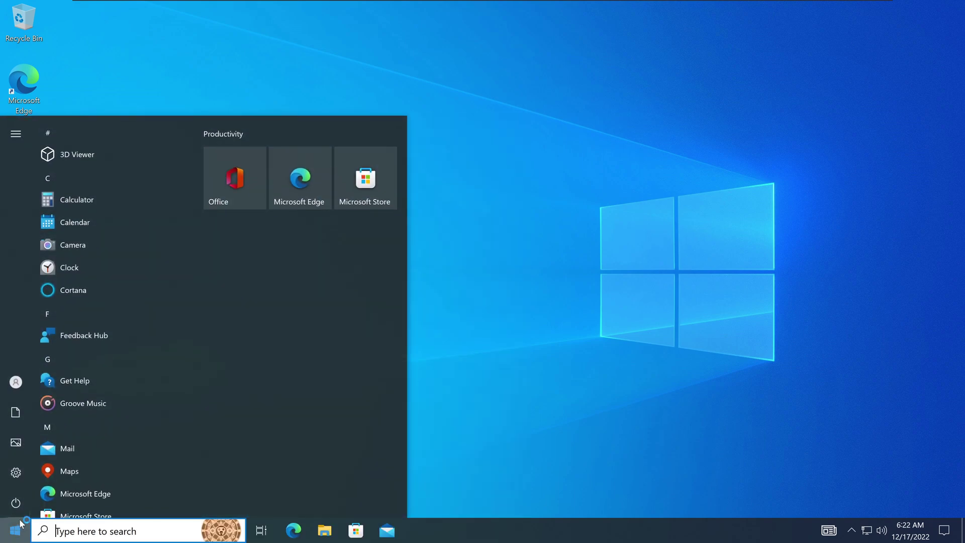
click(16, 472)
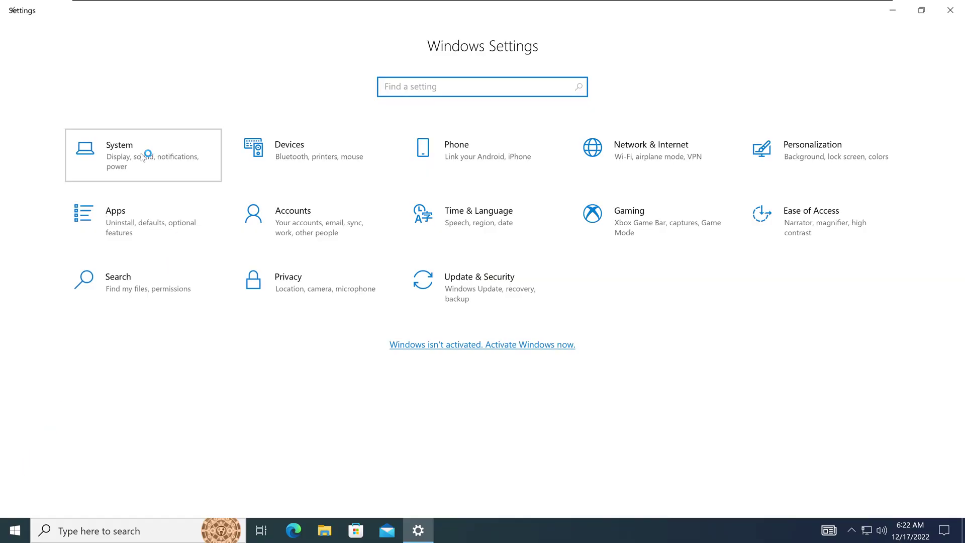
click(142, 157)
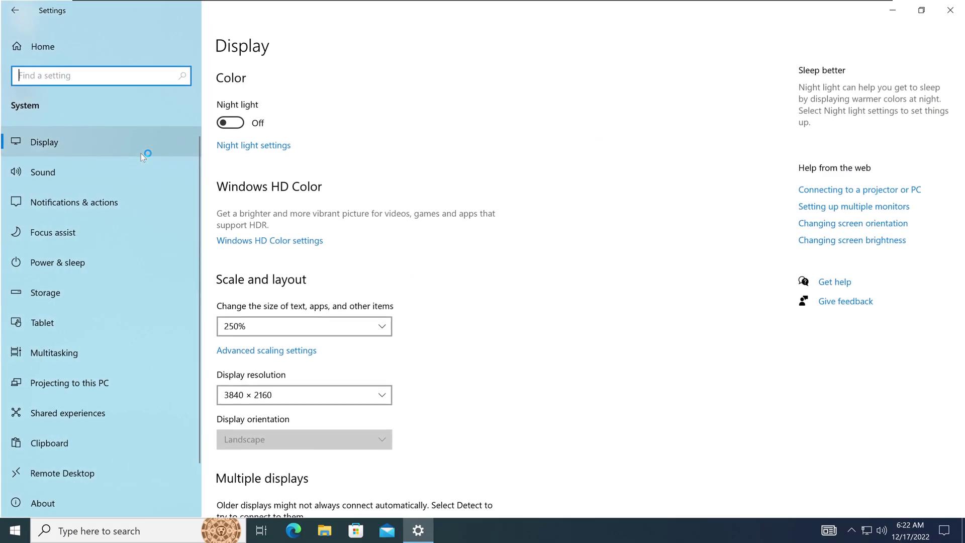
click(76, 500)
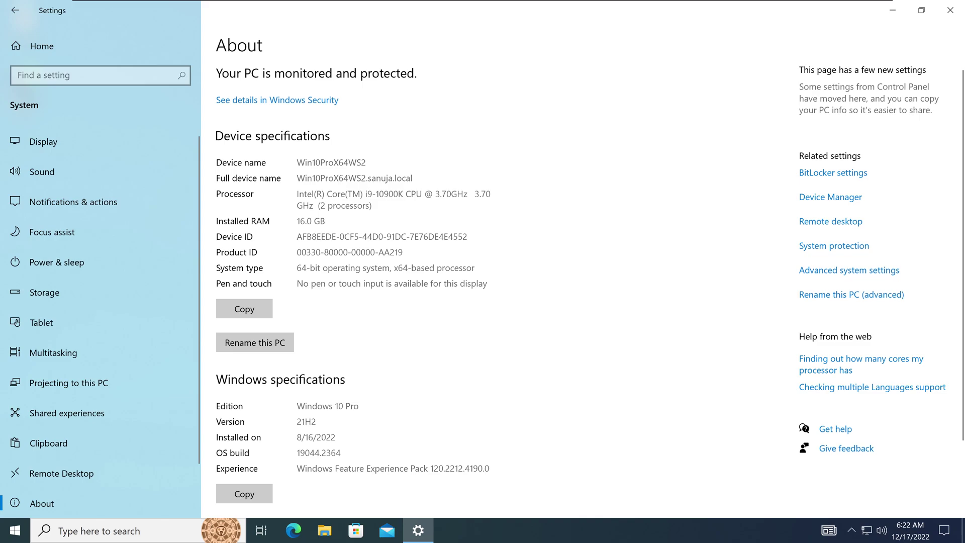
- Highlight the full device name Win10ProX64WS2.sanuja.local on the About page
drag(368, 178, 413, 178)
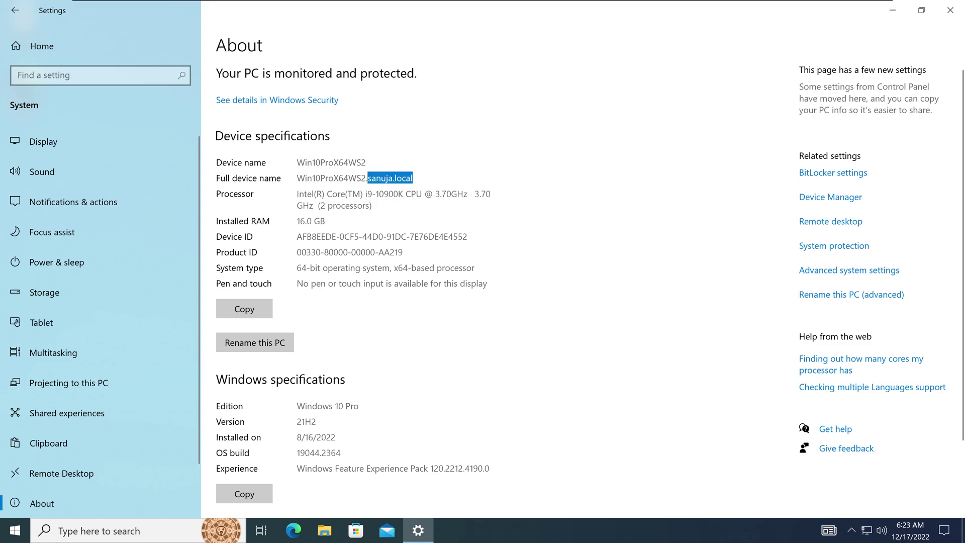
drag(297, 178, 412, 177)
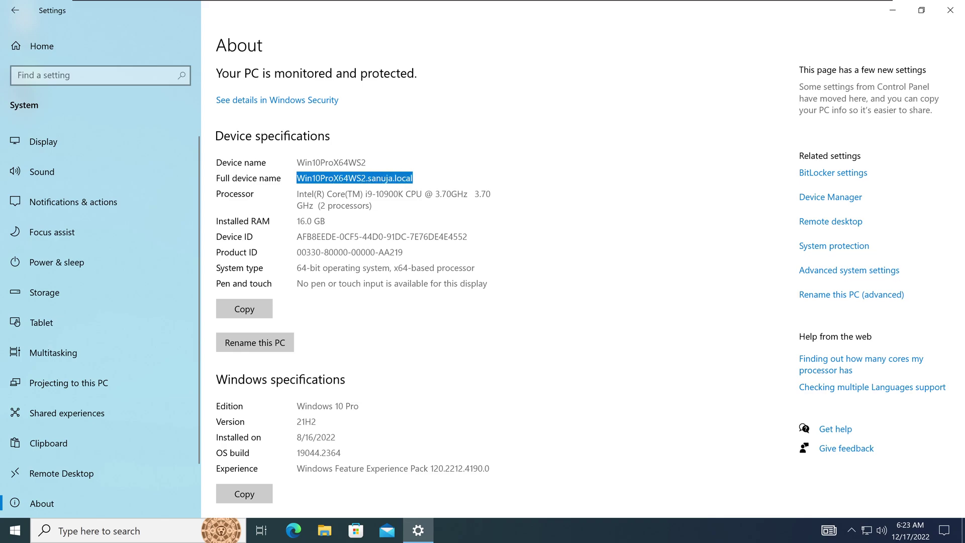
mouse_move(321, 2)
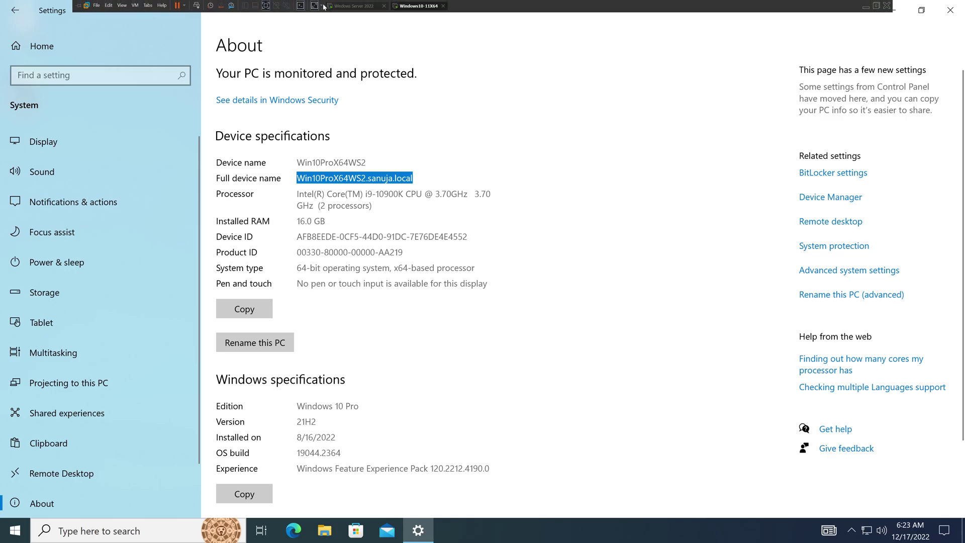
click(354, 7)
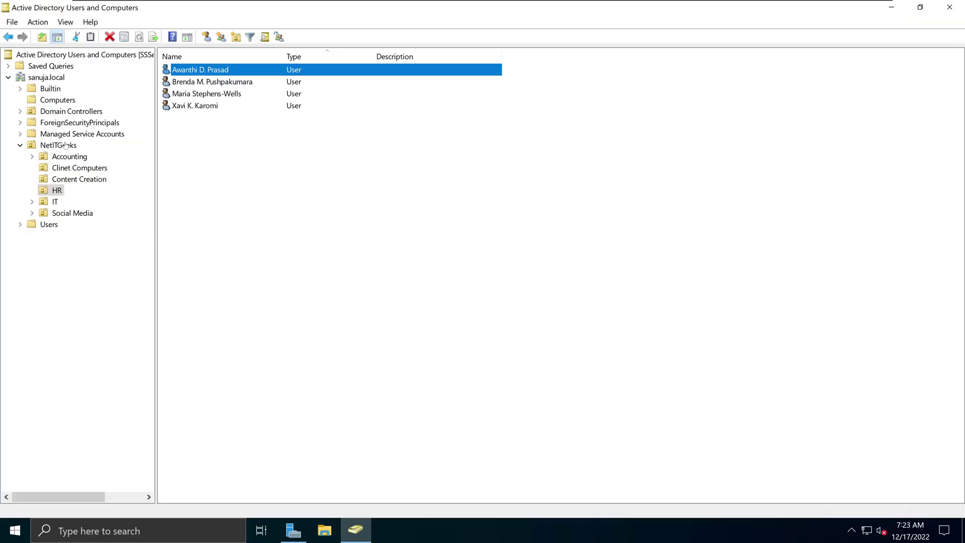
click(93, 171)
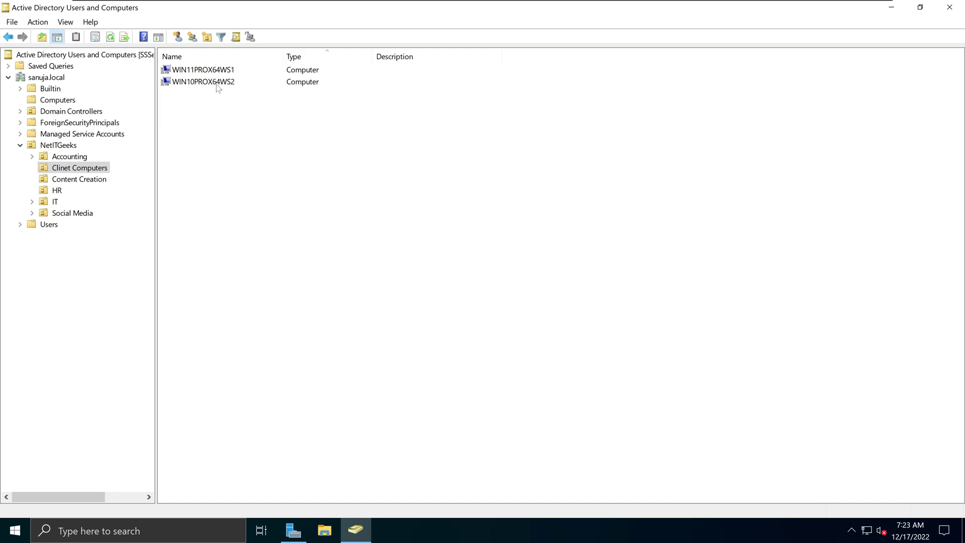
double_click(217, 85)
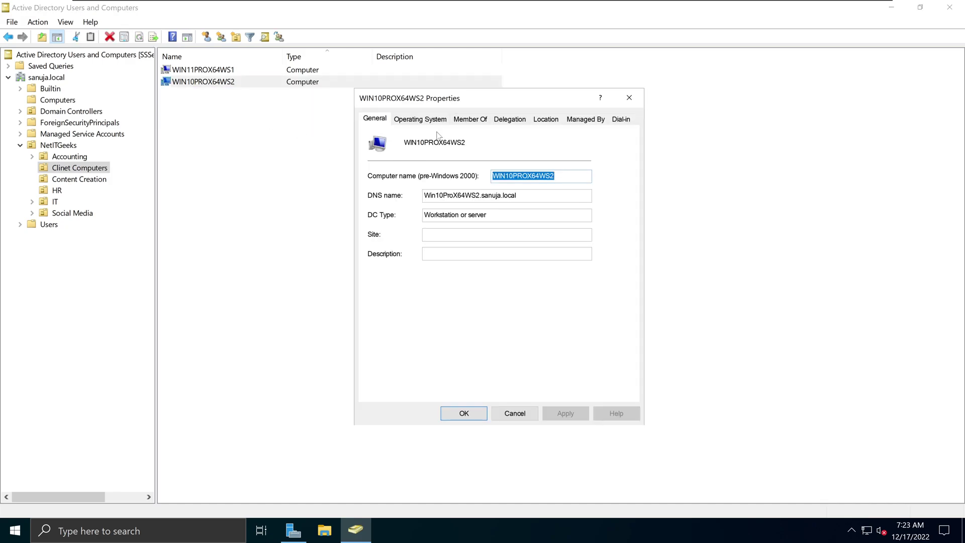
click(423, 121)
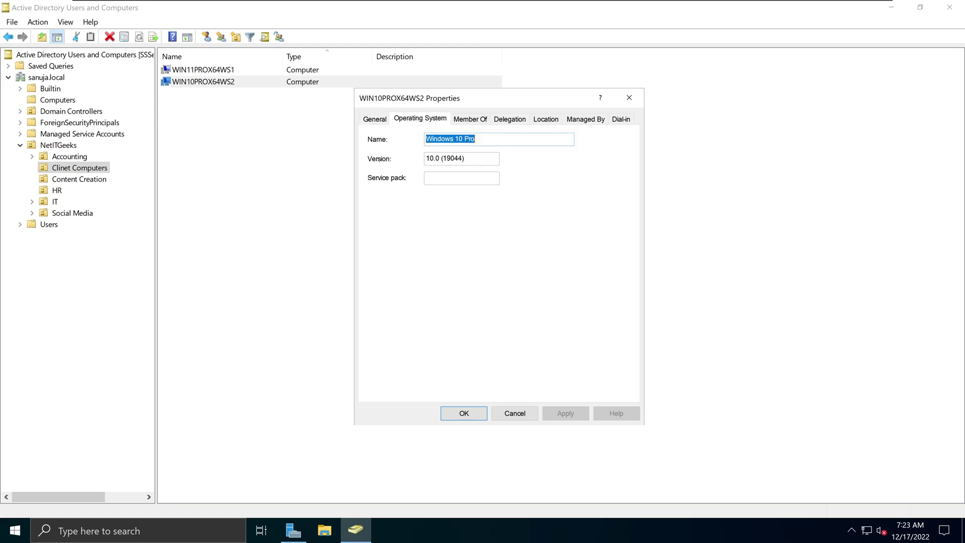
click(628, 103)
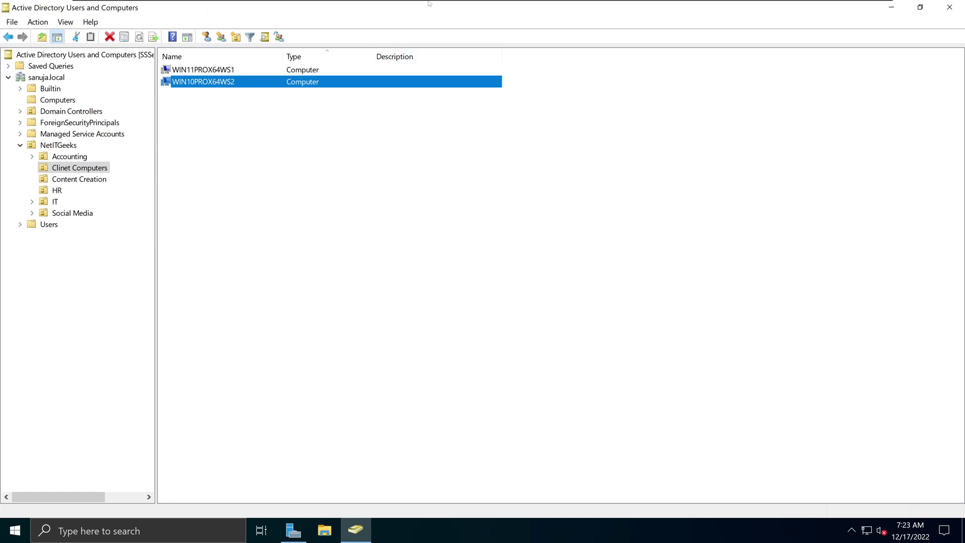
click(421, 7)
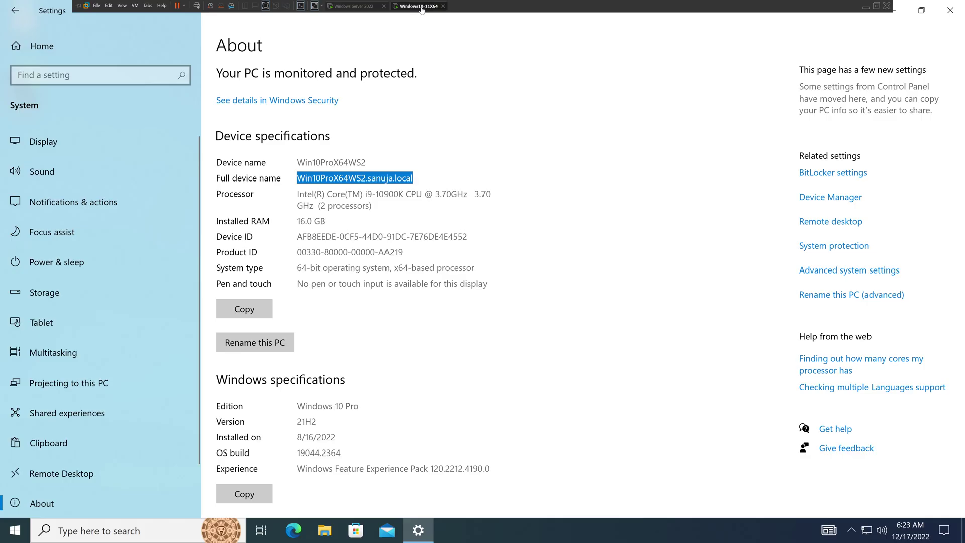